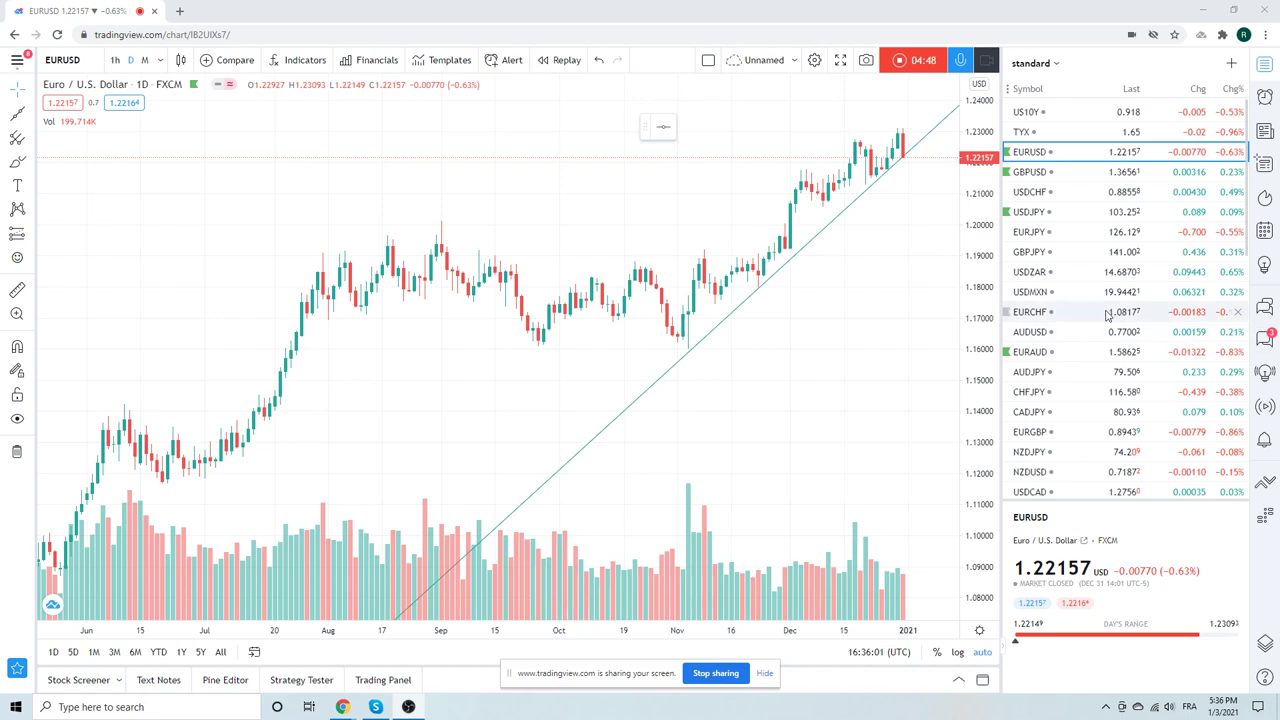
- Scroll the watchlist down toward the BTCUSD row
{"action": "scroll", "coordinate": [1100, 316], "scroll_direction": "down", "scroll_amount": 3}
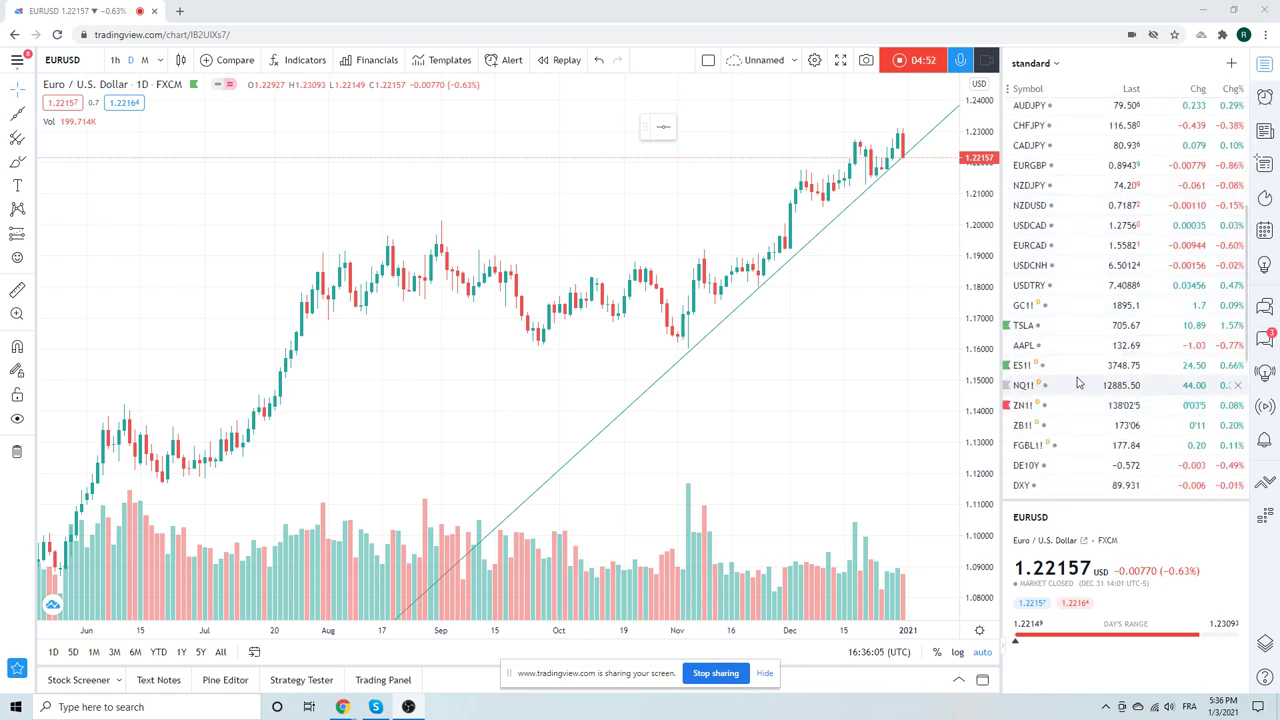
{"action": "scroll", "coordinate": [1078, 382], "scroll_direction": "down", "scroll_amount": 1}
- Load the BTCUSD daily chart and zoom out to show history back to early 2019
{"action": "left_click", "coordinate": [1060, 440]}
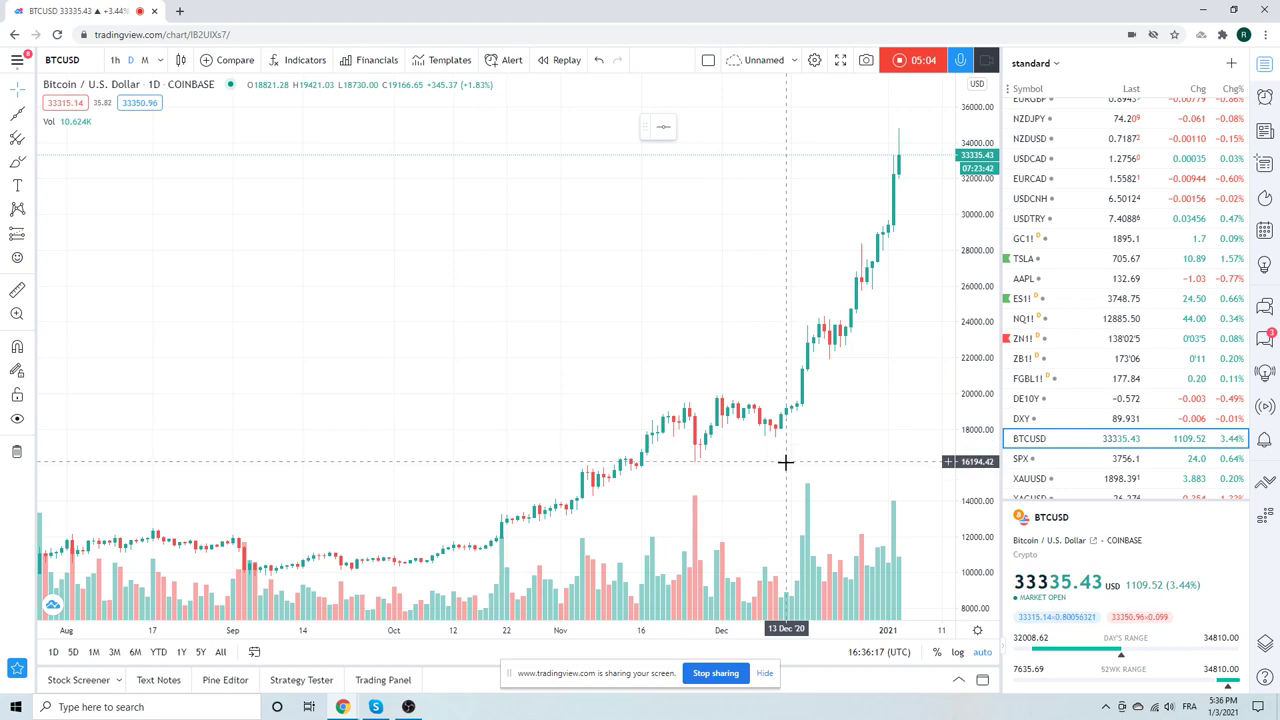
{"action": "scroll", "coordinate": [749, 357], "scroll_direction": "down", "scroll_amount": 3}
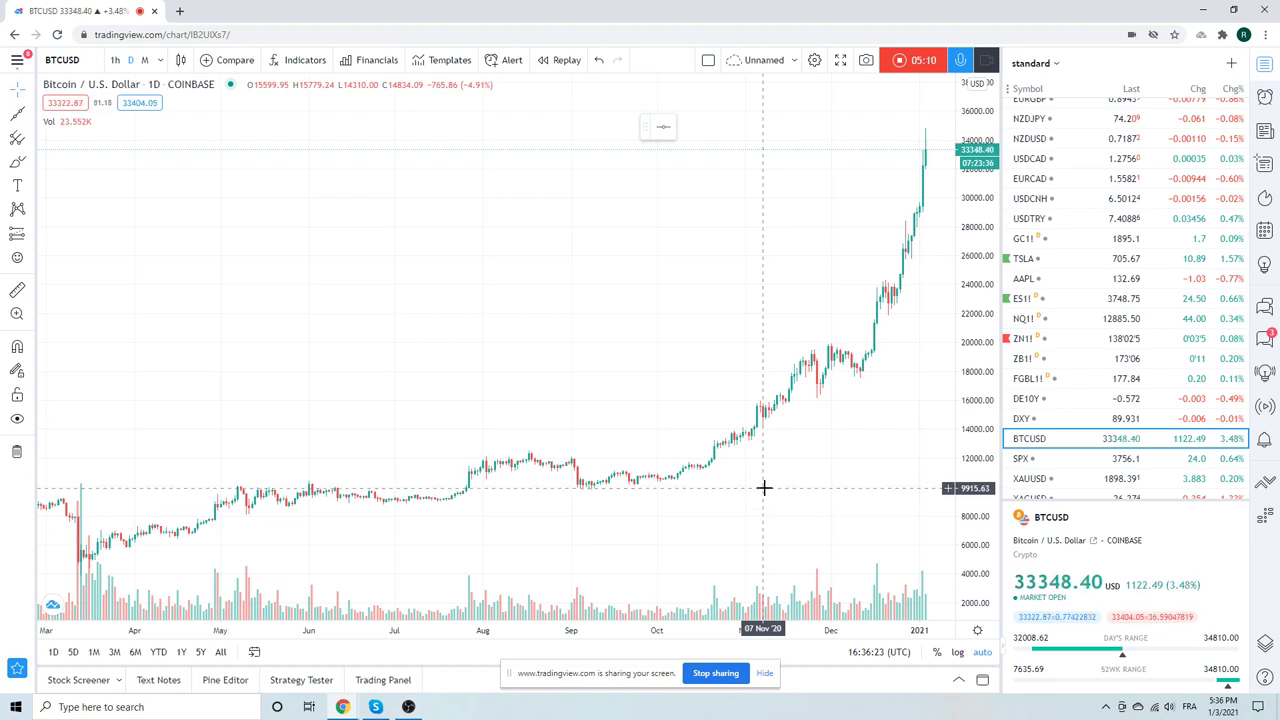
{"action": "scroll", "coordinate": [764, 489], "scroll_direction": "down", "scroll_amount": 2}
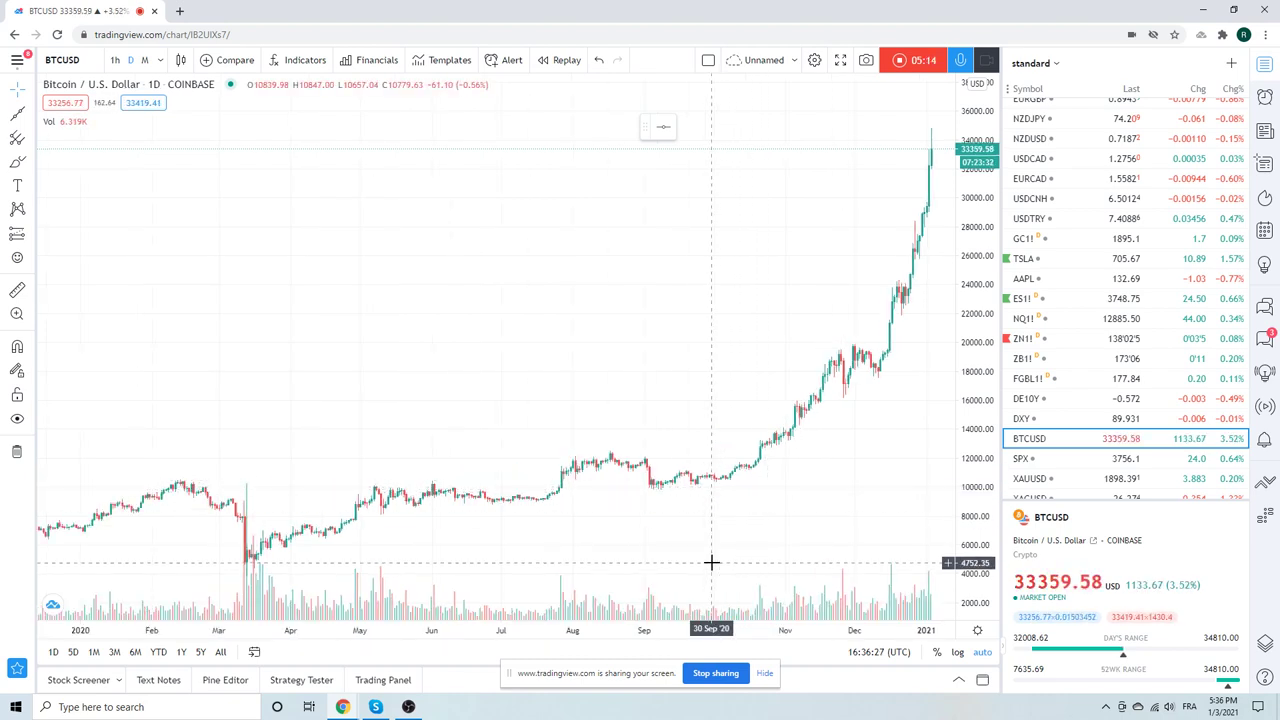
{"action": "scroll", "coordinate": [760, 457], "scroll_direction": "down", "scroll_amount": 2}
{"action": "scroll", "coordinate": [722, 450], "scroll_direction": "down", "scroll_amount": 3}
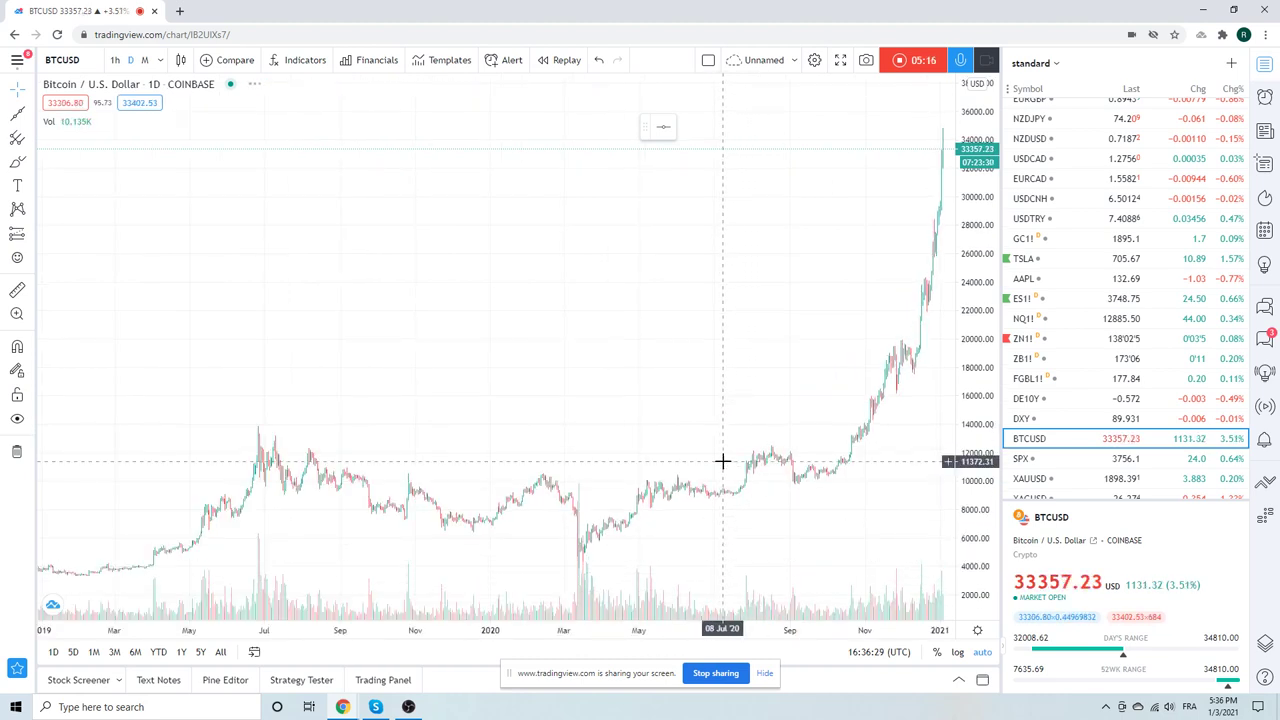
- Hide the Vol indicator on the BTCUSD chart
{"action": "right_click", "coordinate": [618, 603]}
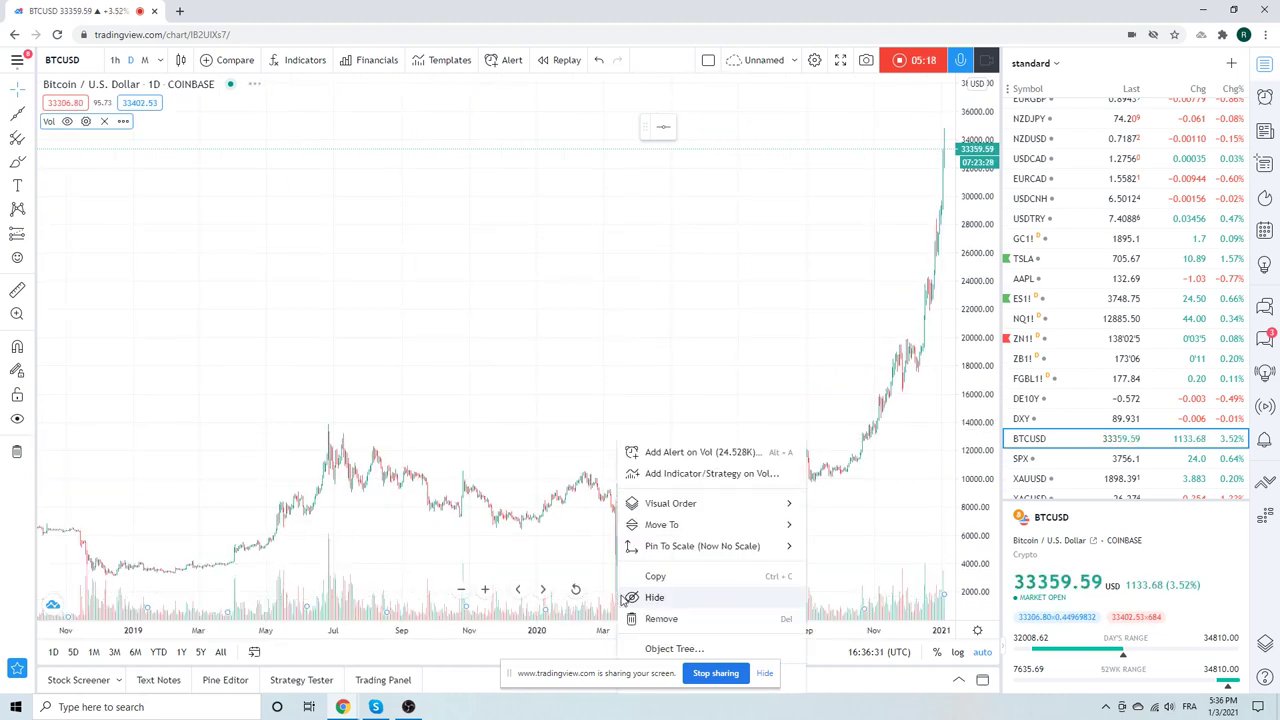
{"action": "left_click", "coordinate": [668, 597]}
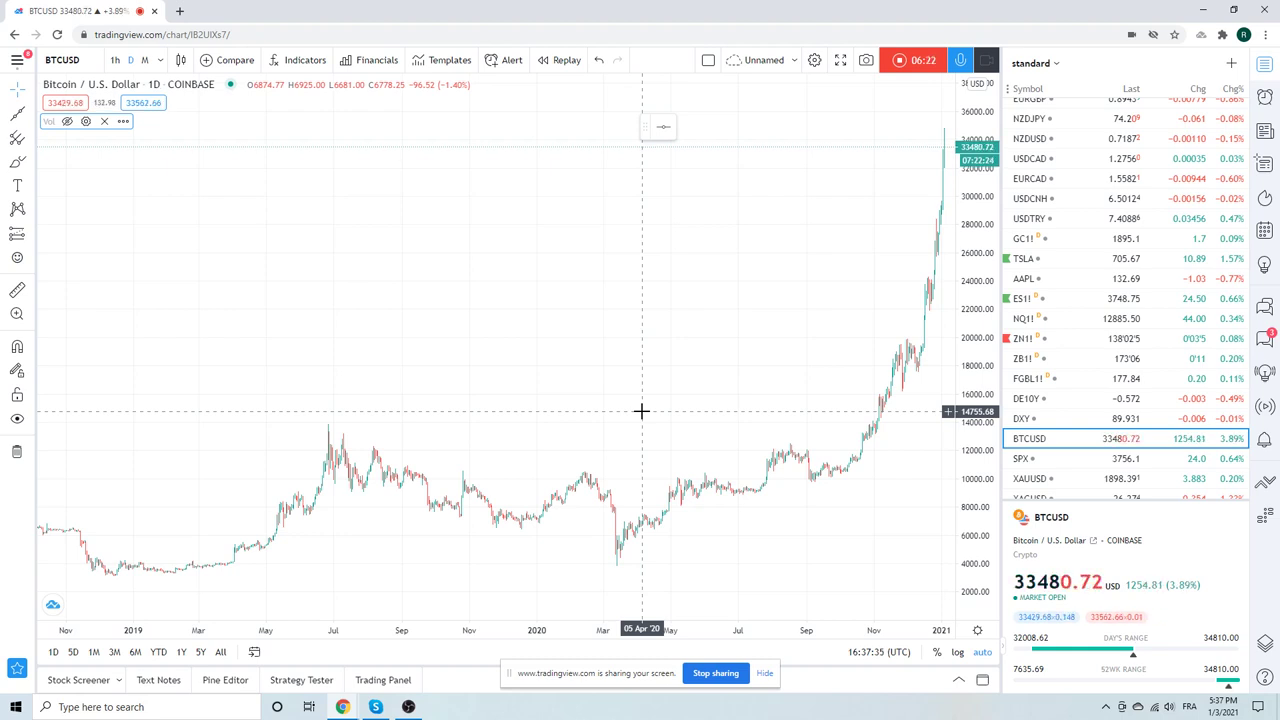
- Switch the chart to T-Bond Futures ZB1! from the watchlist
{"action": "scroll", "coordinate": [617, 500], "scroll_direction": "up", "scroll_amount": 2}
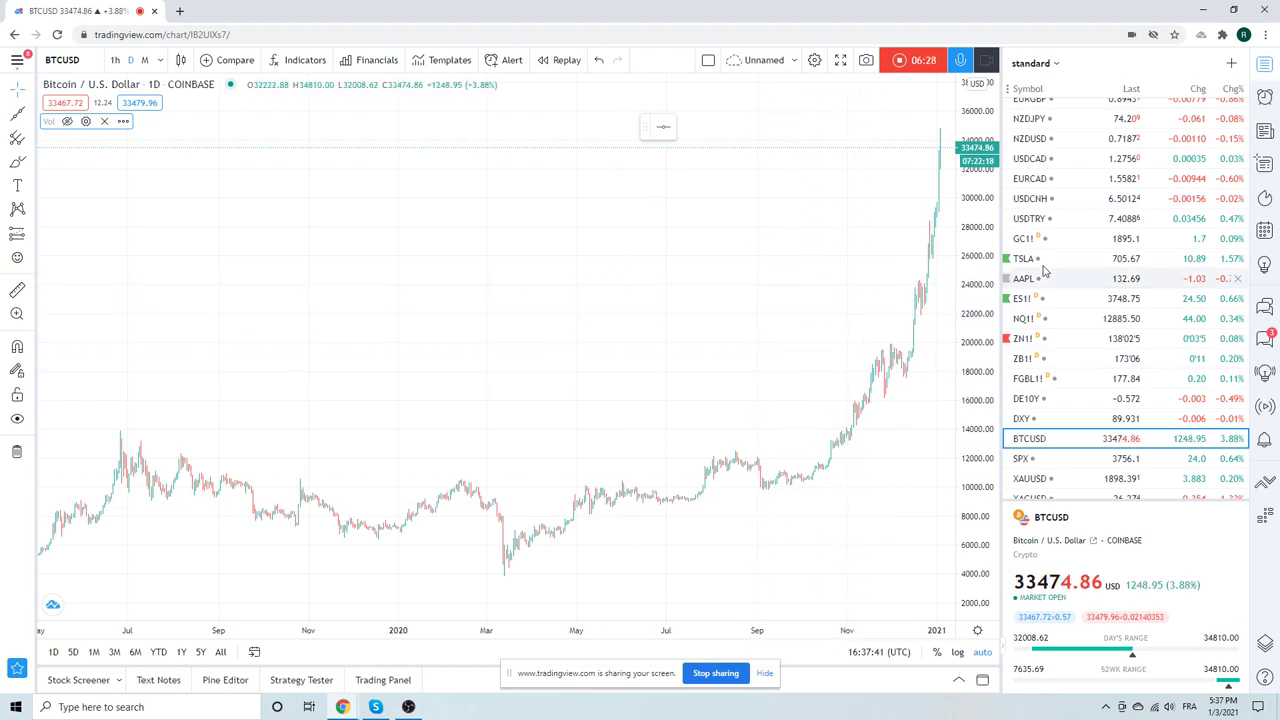
{"action": "scroll", "coordinate": [1050, 270], "scroll_direction": "up", "scroll_amount": 5}
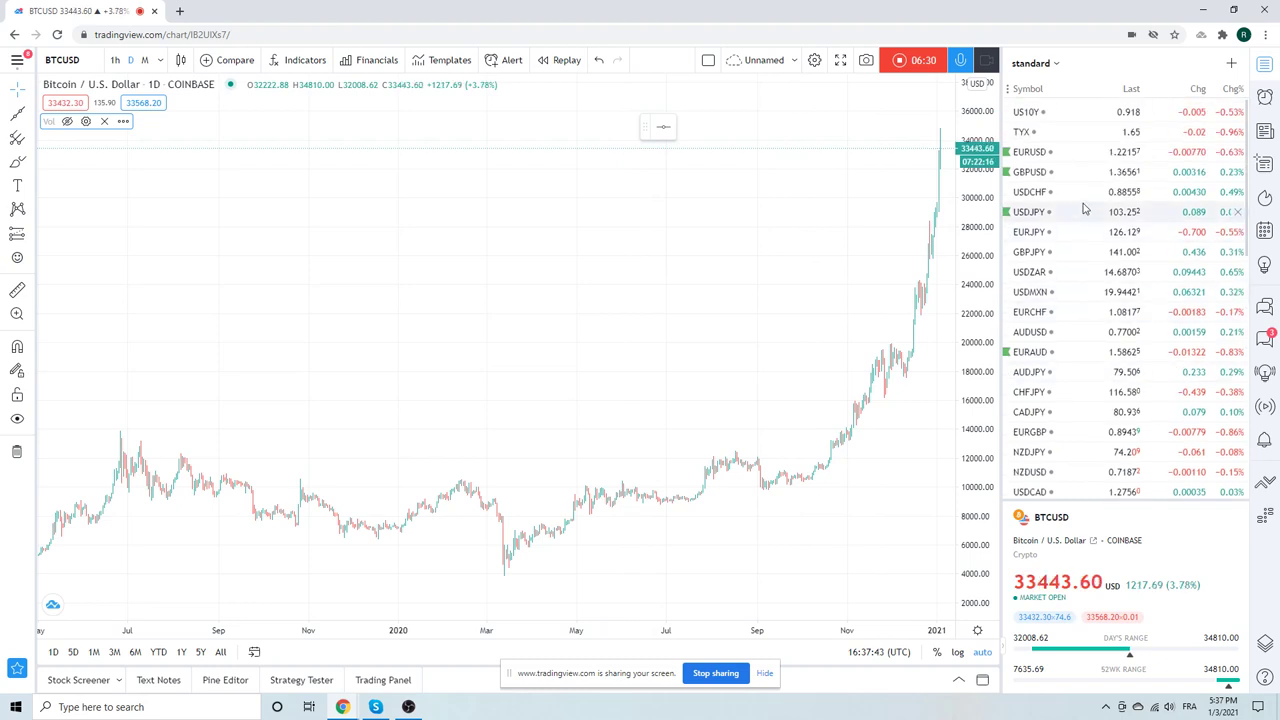
{"action": "scroll", "coordinate": [1085, 215], "scroll_direction": "down", "scroll_amount": 3}
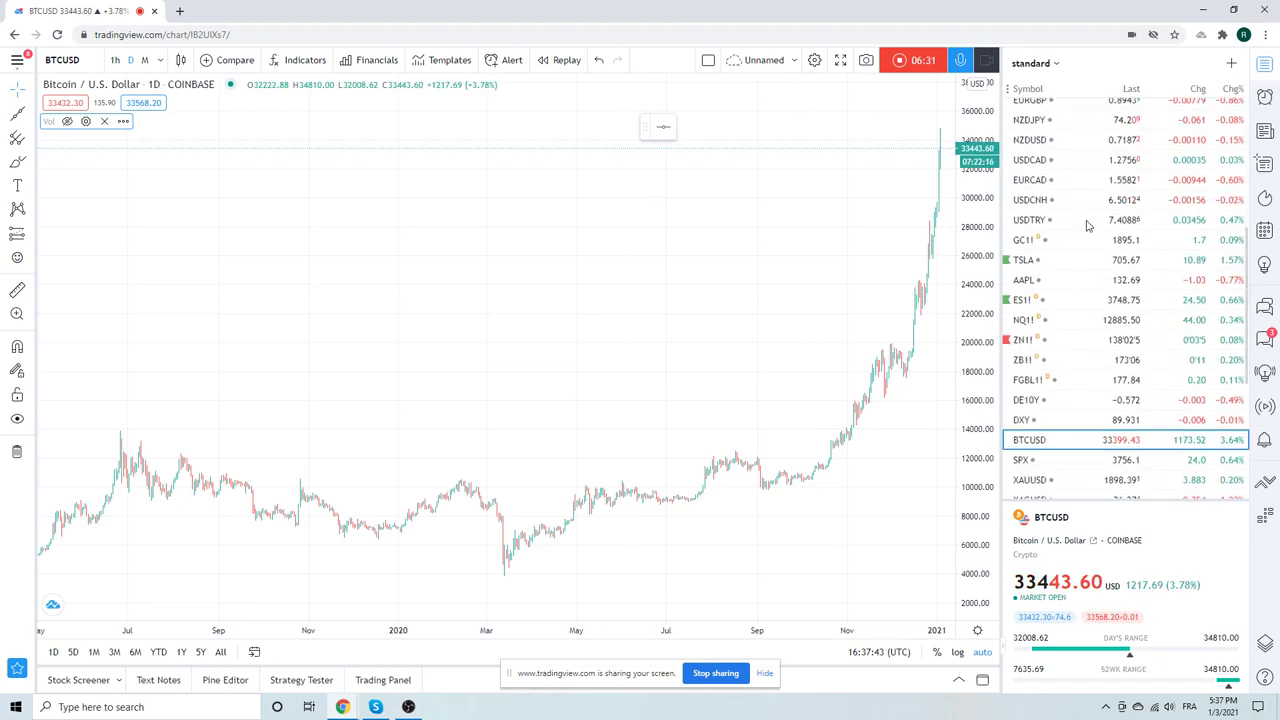
{"action": "left_click", "coordinate": [1067, 358]}
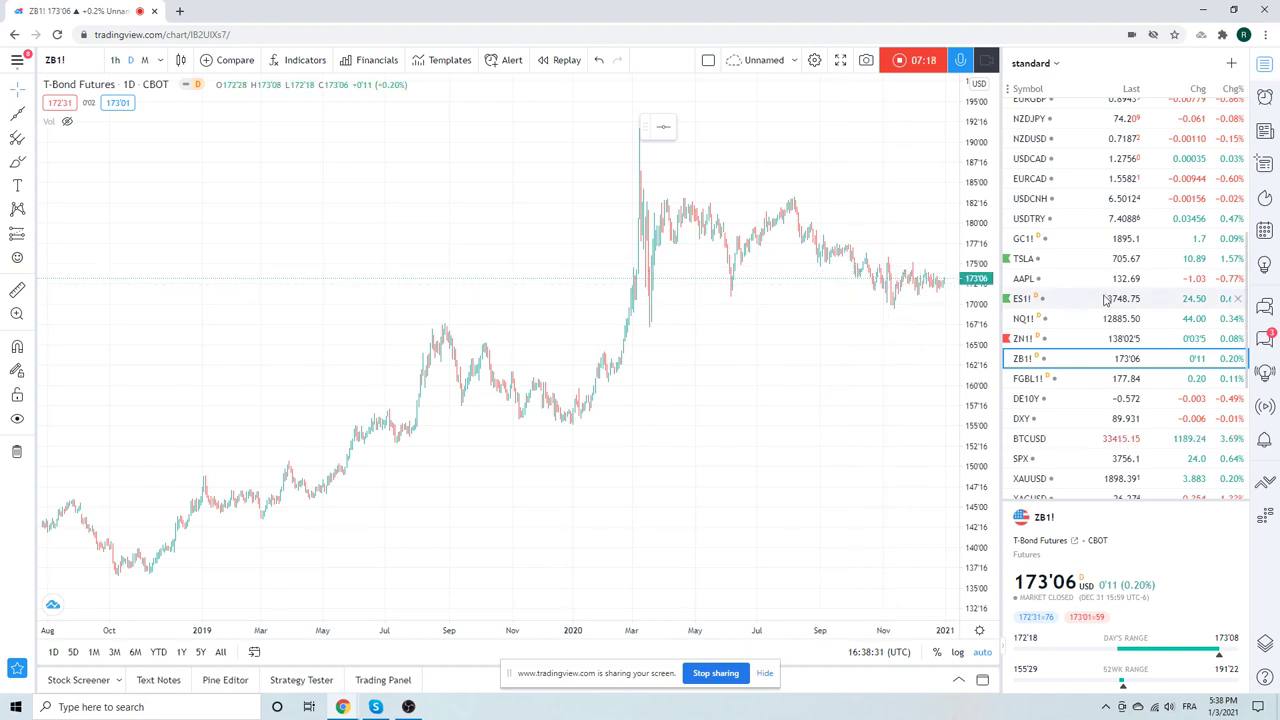
- Load the EURUSD daily chart from the top of the watchlist
{"action": "scroll", "coordinate": [1105, 300], "scroll_direction": "up", "scroll_amount": 3}
{"action": "scroll", "coordinate": [1105, 300], "scroll_direction": "up", "scroll_amount": 1}
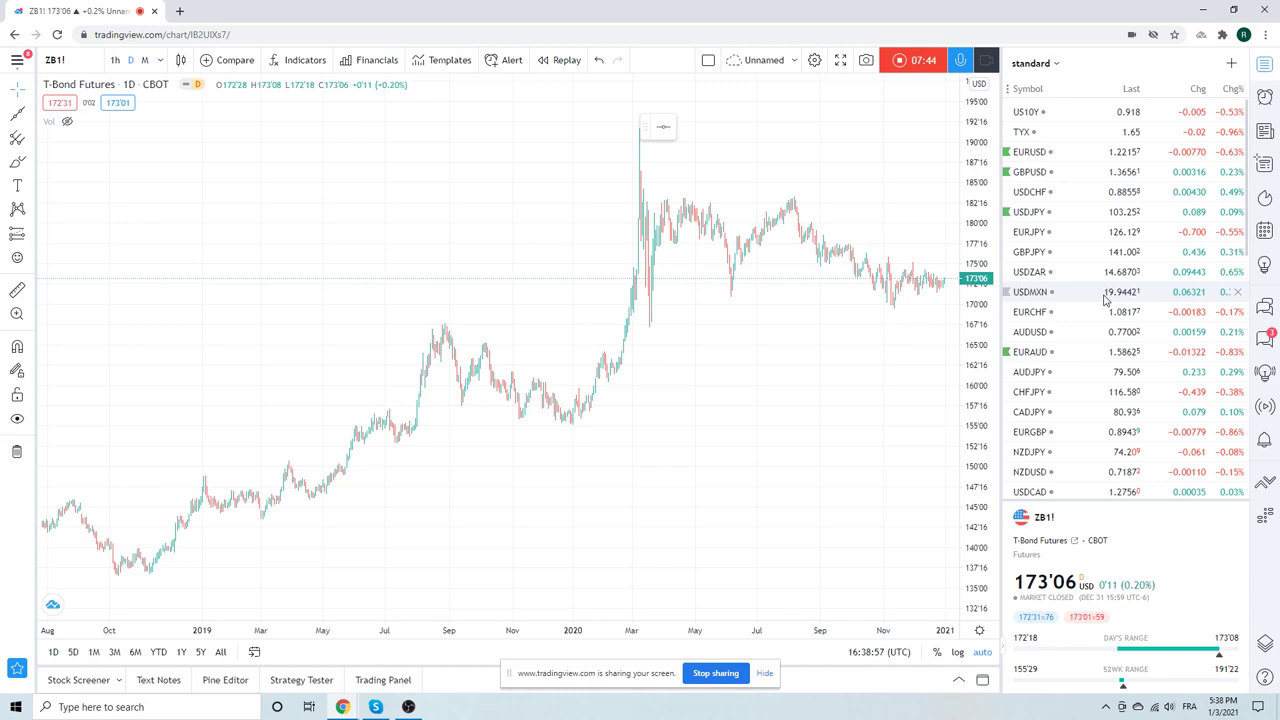
{"action": "left_click", "coordinate": [1042, 156]}
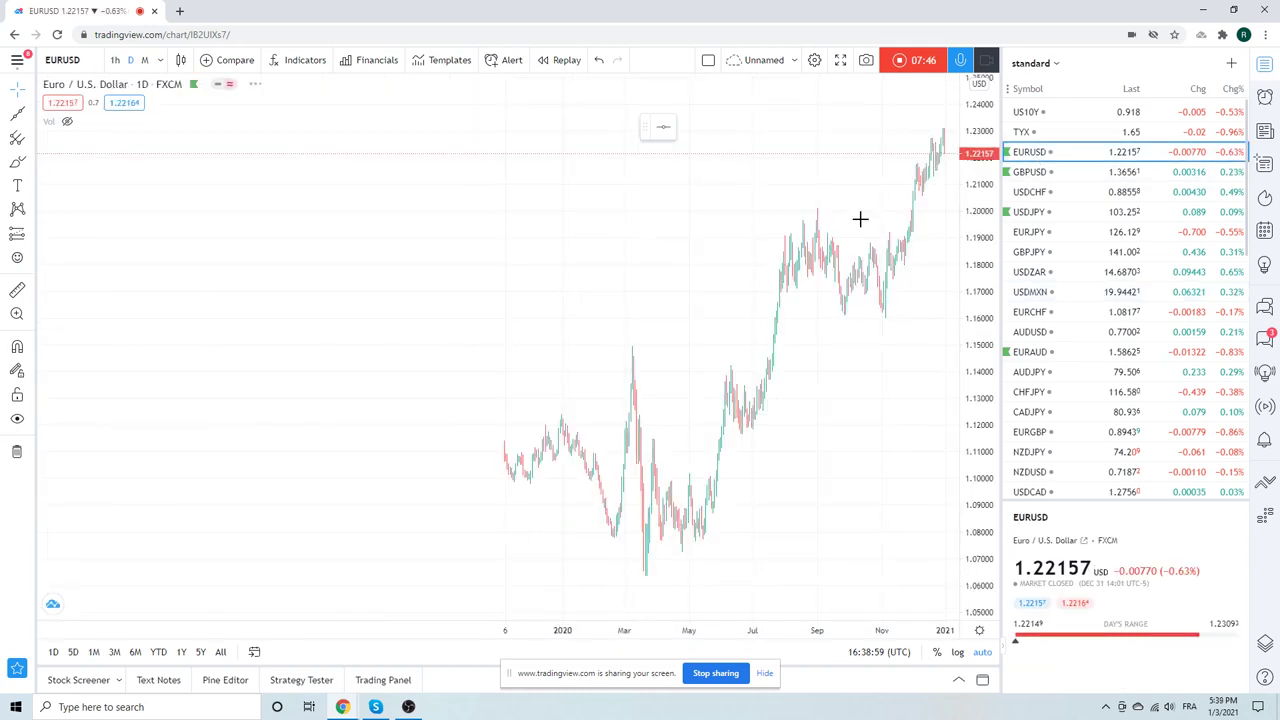
- Zoom in on the EURUSD Nov–Dec 2020 candles resting on the rising trend line
{"action": "scroll", "coordinate": [855, 220], "scroll_direction": "up", "scroll_amount": 10}
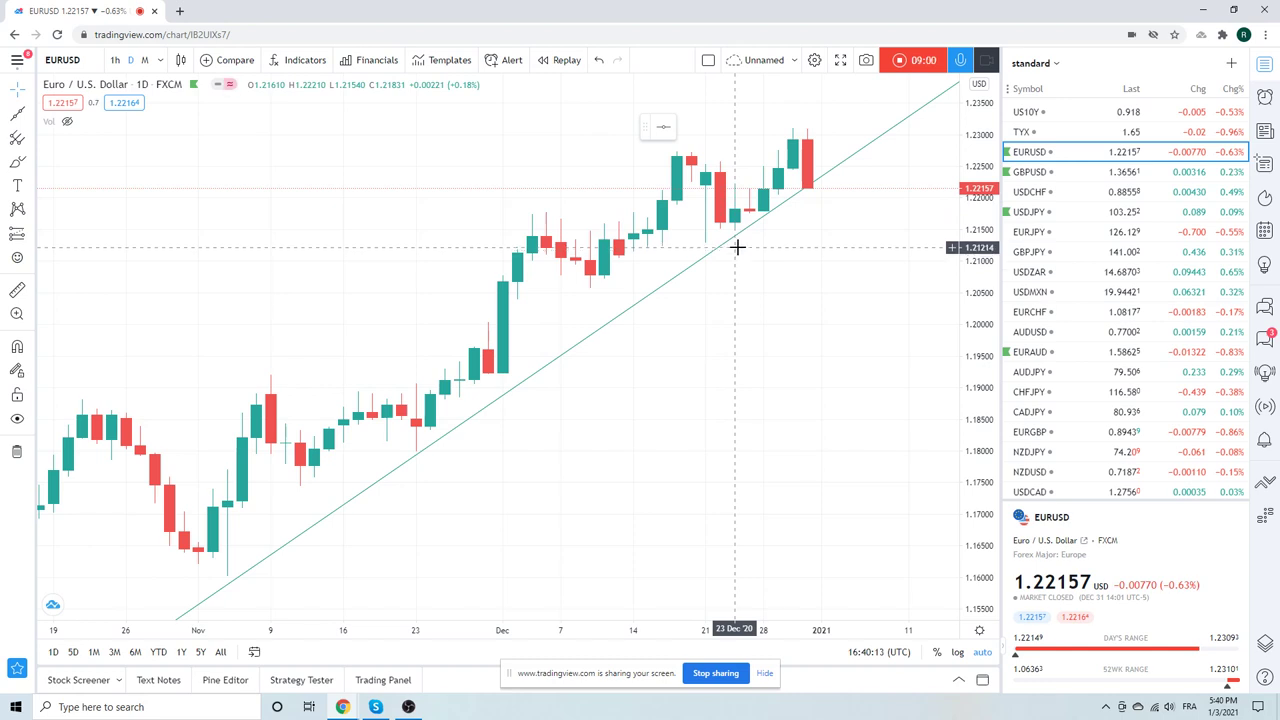
- Load the GBPUSD daily chart, zoomed to candles from late September 2020
{"action": "left_click", "coordinate": [1027, 176]}
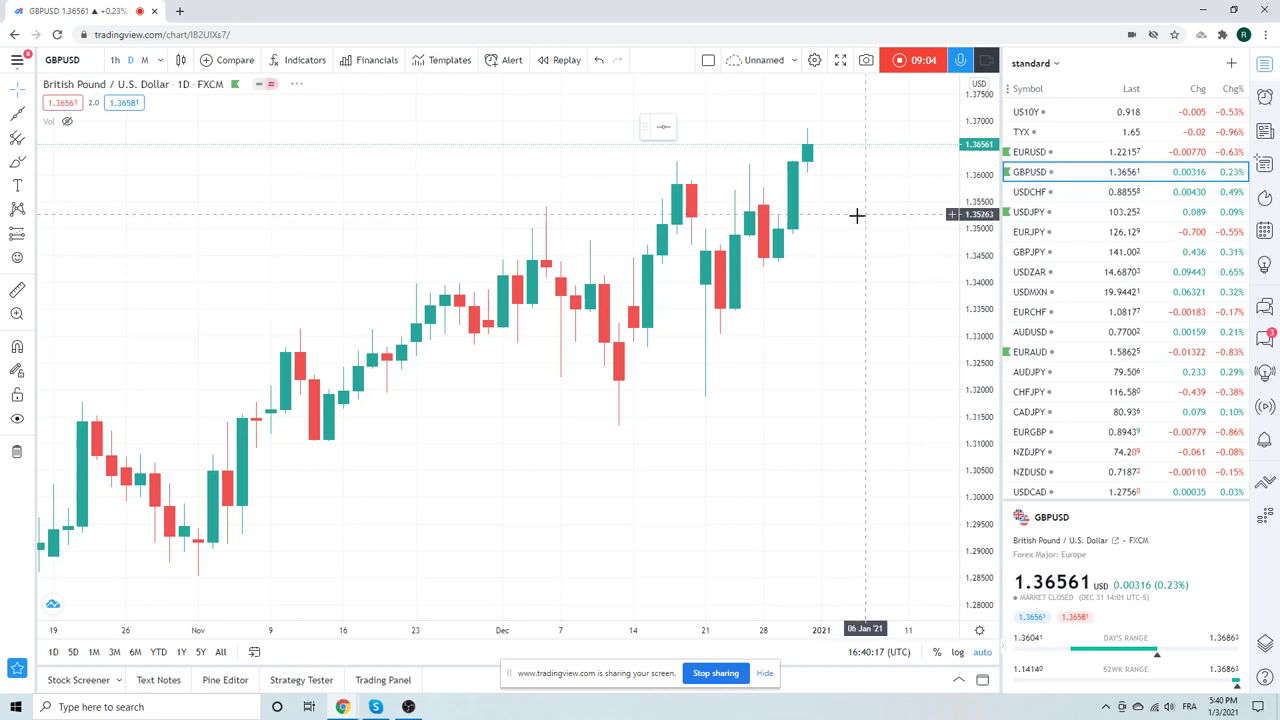
{"action": "scroll", "coordinate": [845, 245], "scroll_direction": "down", "scroll_amount": 6}
{"action": "scroll", "coordinate": [843, 252], "scroll_direction": "down", "scroll_amount": 2}
{"action": "scroll", "coordinate": [845, 256], "scroll_direction": "up", "scroll_amount": 6}
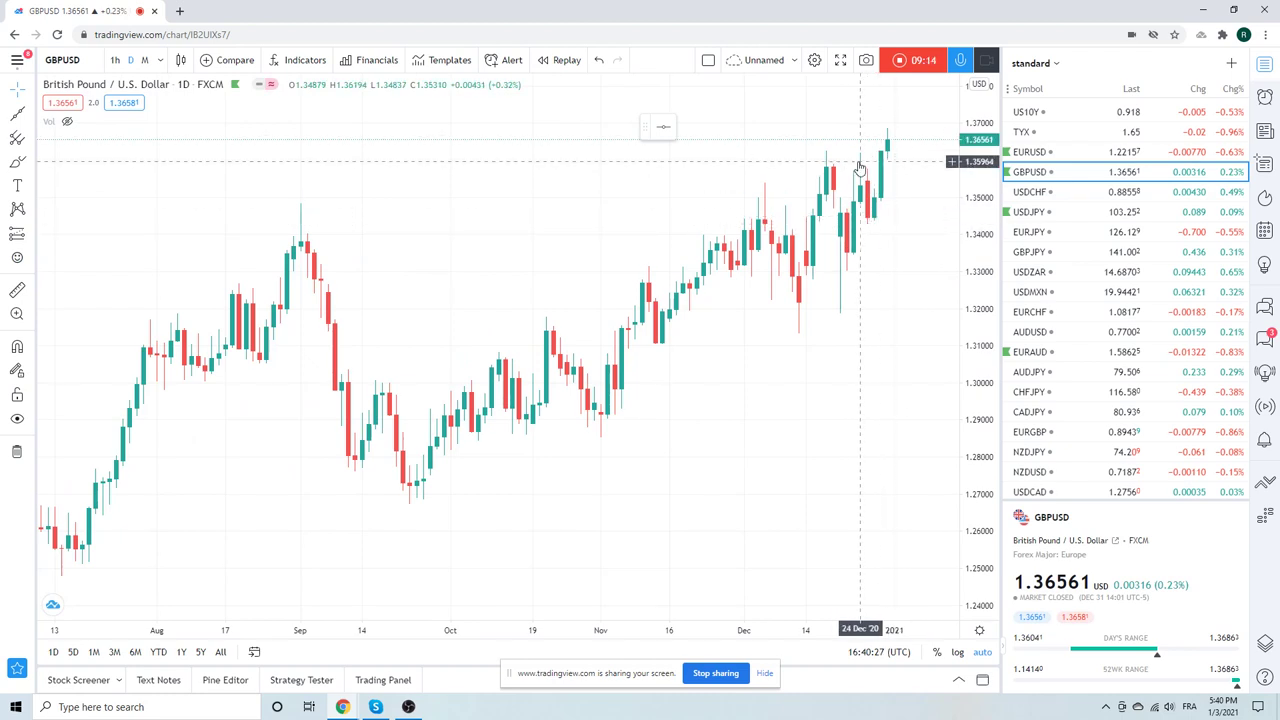
{"action": "scroll", "coordinate": [848, 188], "scroll_direction": "down", "scroll_amount": 2}
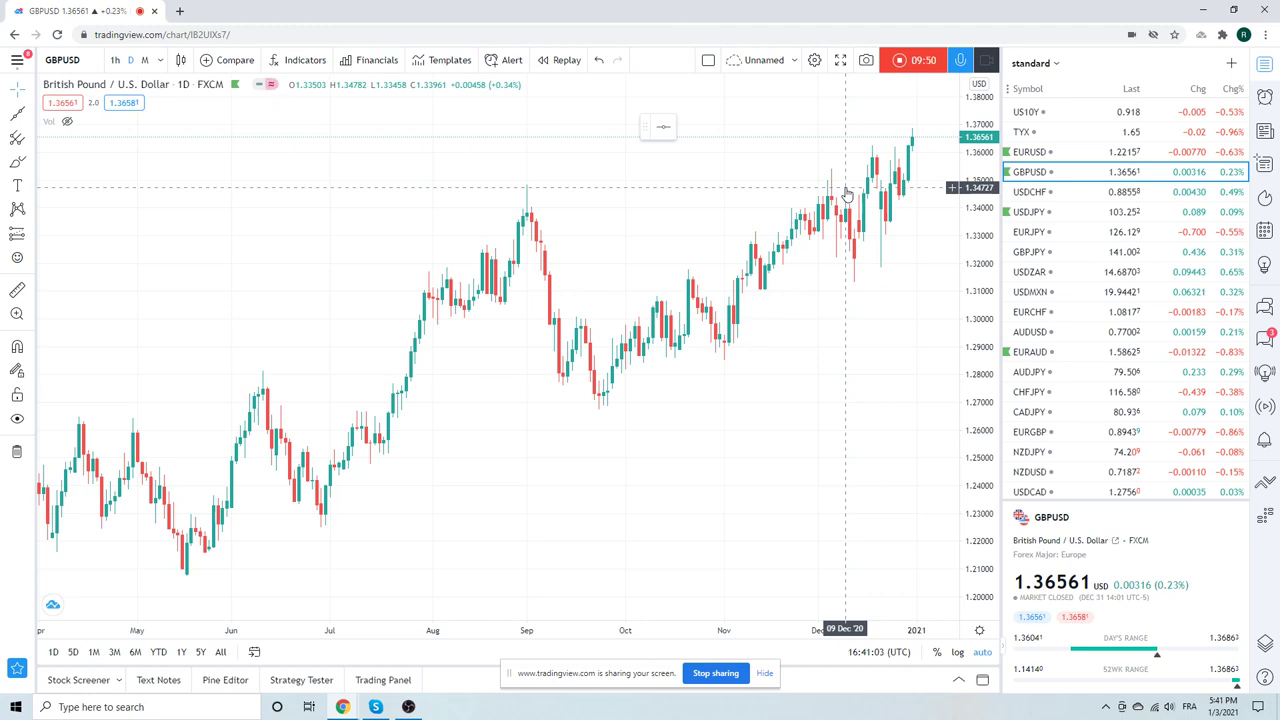
{"action": "scroll", "coordinate": [769, 317], "scroll_direction": "down", "scroll_amount": 1}
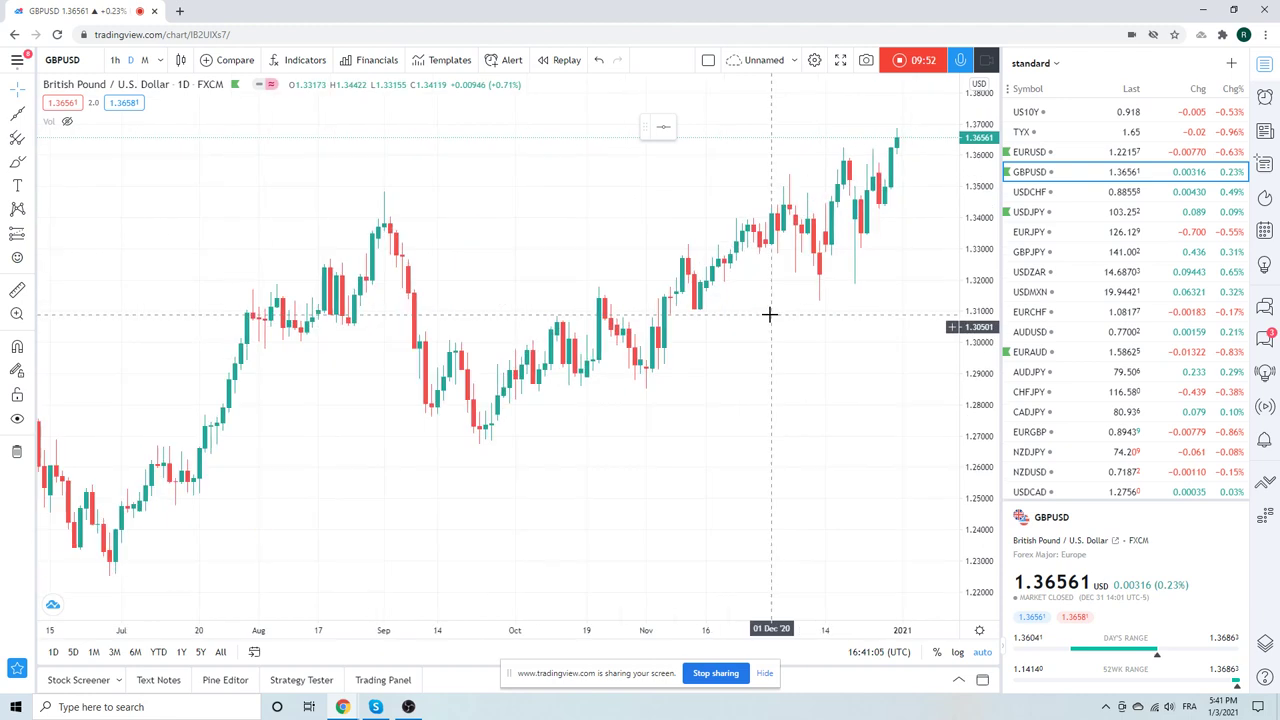
{"action": "scroll", "coordinate": [707, 287], "scroll_direction": "down", "scroll_amount": 1}
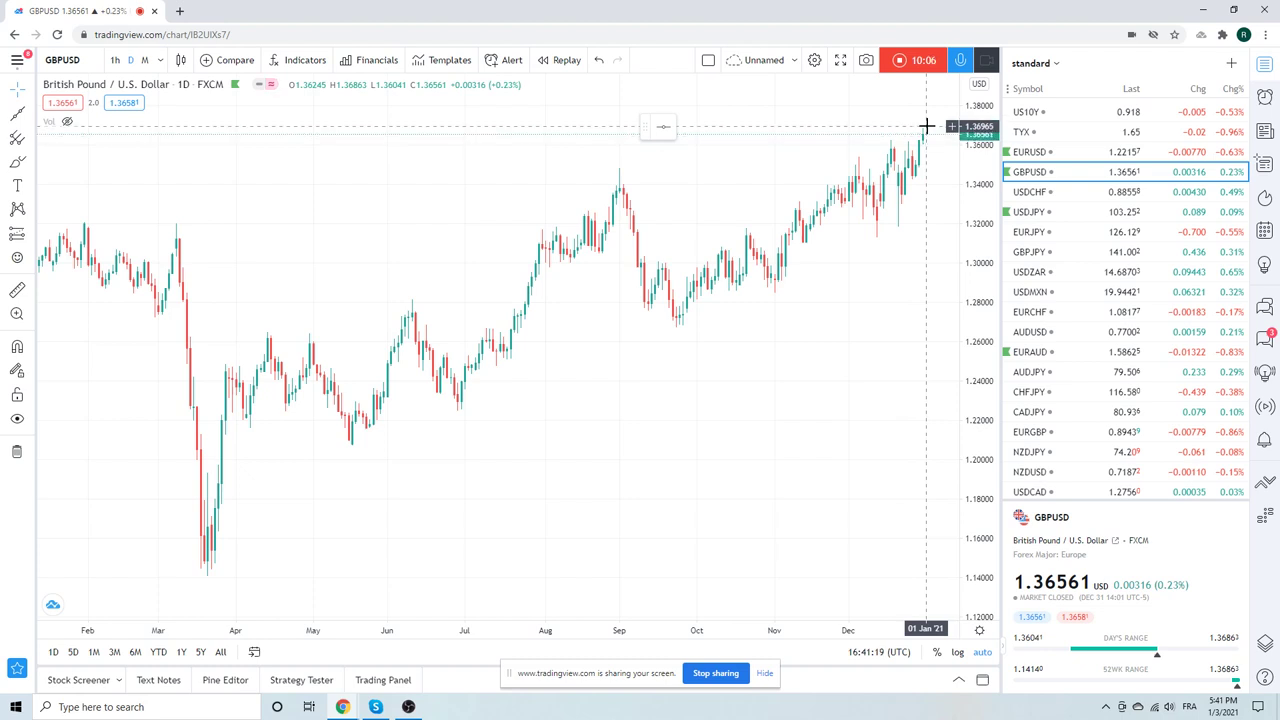
{"action": "scroll", "coordinate": [869, 377], "scroll_direction": "up", "scroll_amount": 5}
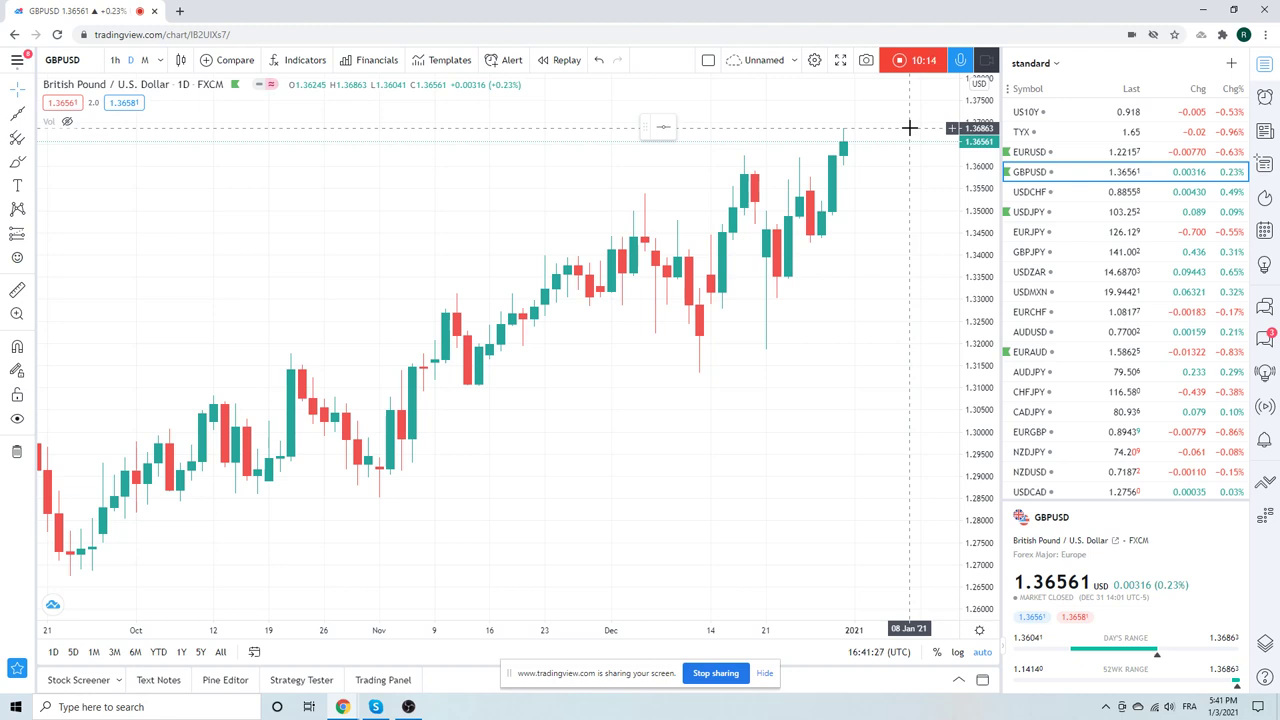
- Review the USDJPY daily chart, then switch to the EURJPY chart
{"action": "left_click", "coordinate": [1043, 213]}
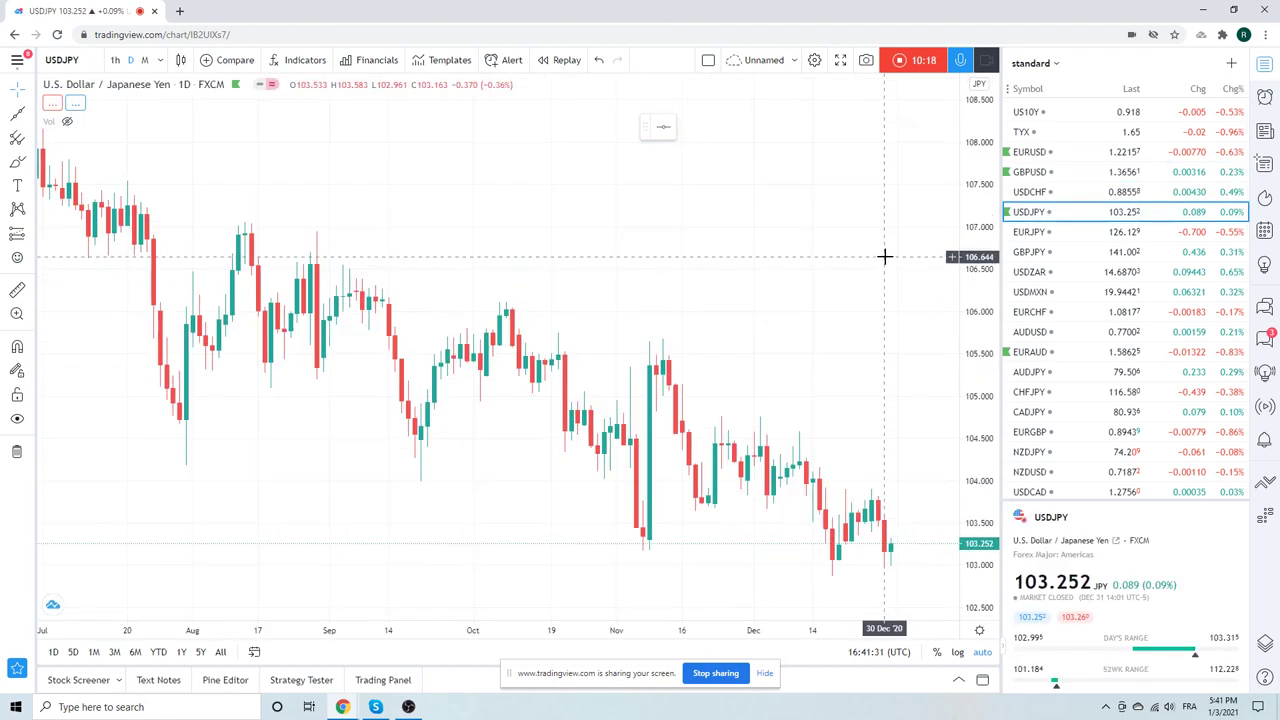
{"action": "scroll", "coordinate": [884, 256], "scroll_direction": "down", "scroll_amount": 5}
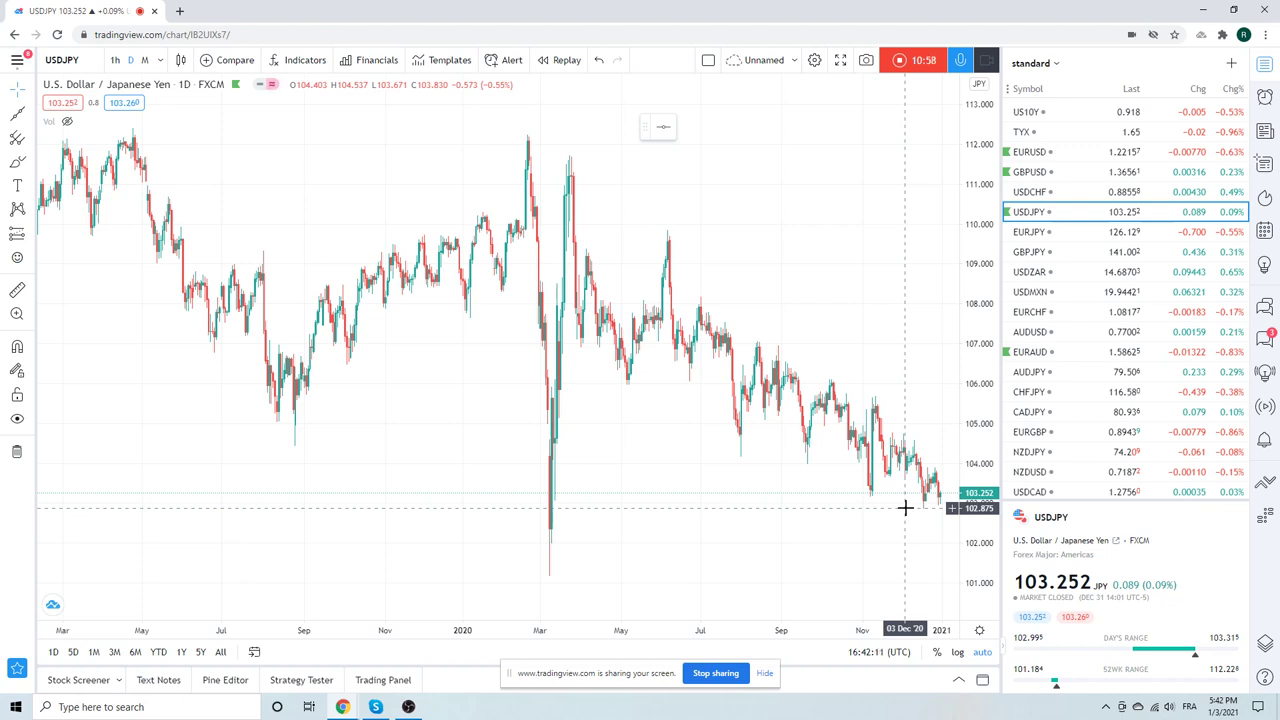
{"action": "left_click", "coordinate": [1033, 234]}
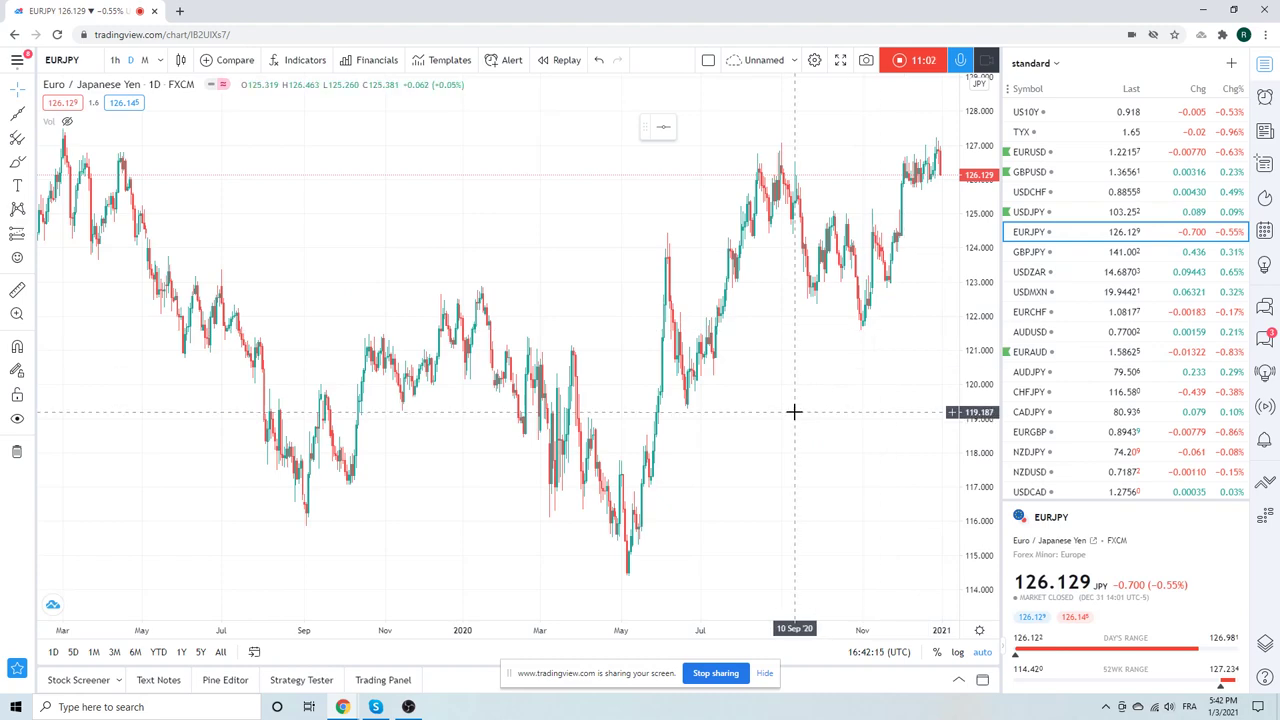
- Zoom the EURJPY chart into the August–December 2020 candles
{"action": "scroll", "coordinate": [793, 411], "scroll_direction": "down", "scroll_amount": 3}
{"action": "scroll", "coordinate": [793, 411], "scroll_direction": "up", "scroll_amount": 5}
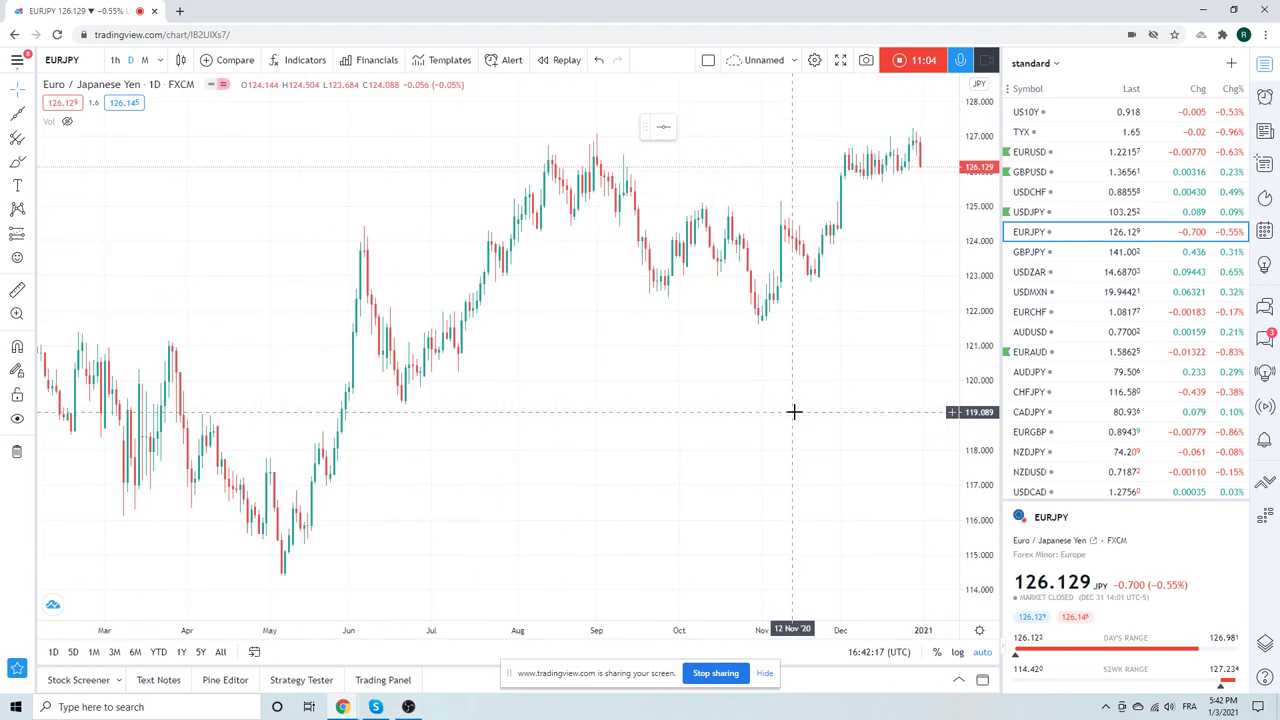
{"action": "scroll", "coordinate": [793, 411], "scroll_direction": "up", "scroll_amount": 2}
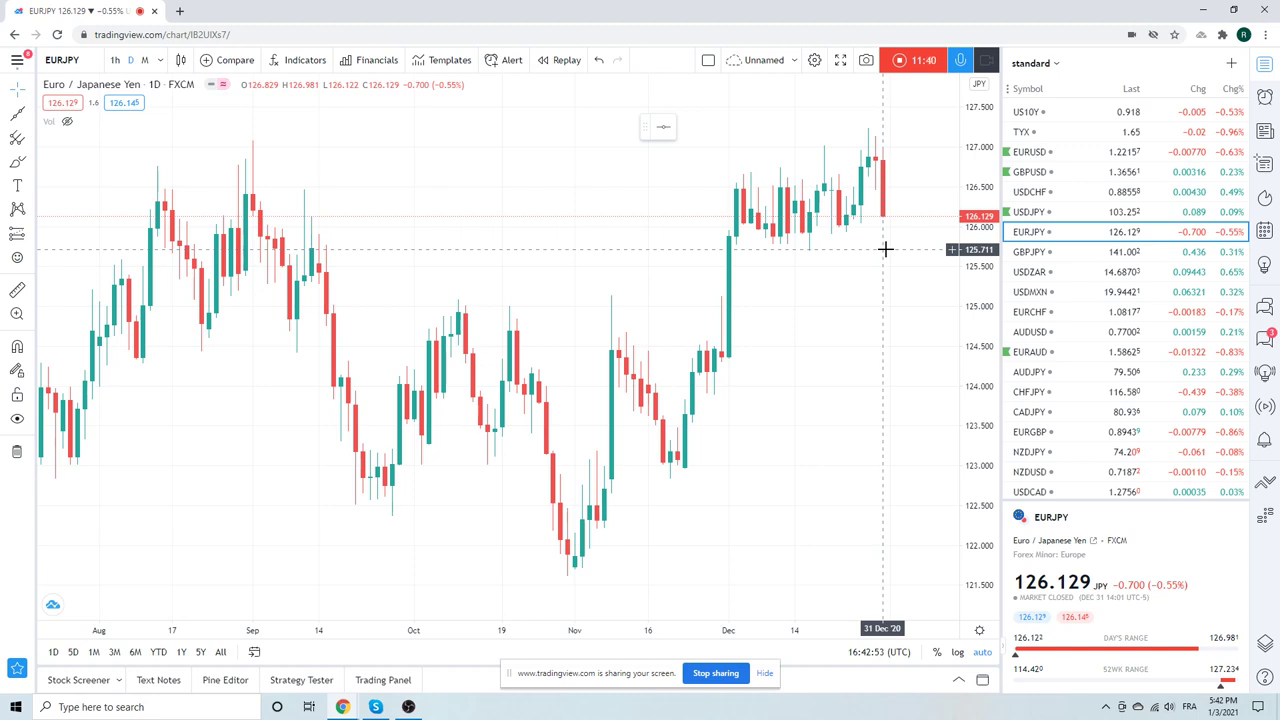
- Load the USDZAR daily chart and zoom out to span late 2019 to early 2021
{"action": "left_click", "coordinate": [1035, 272]}
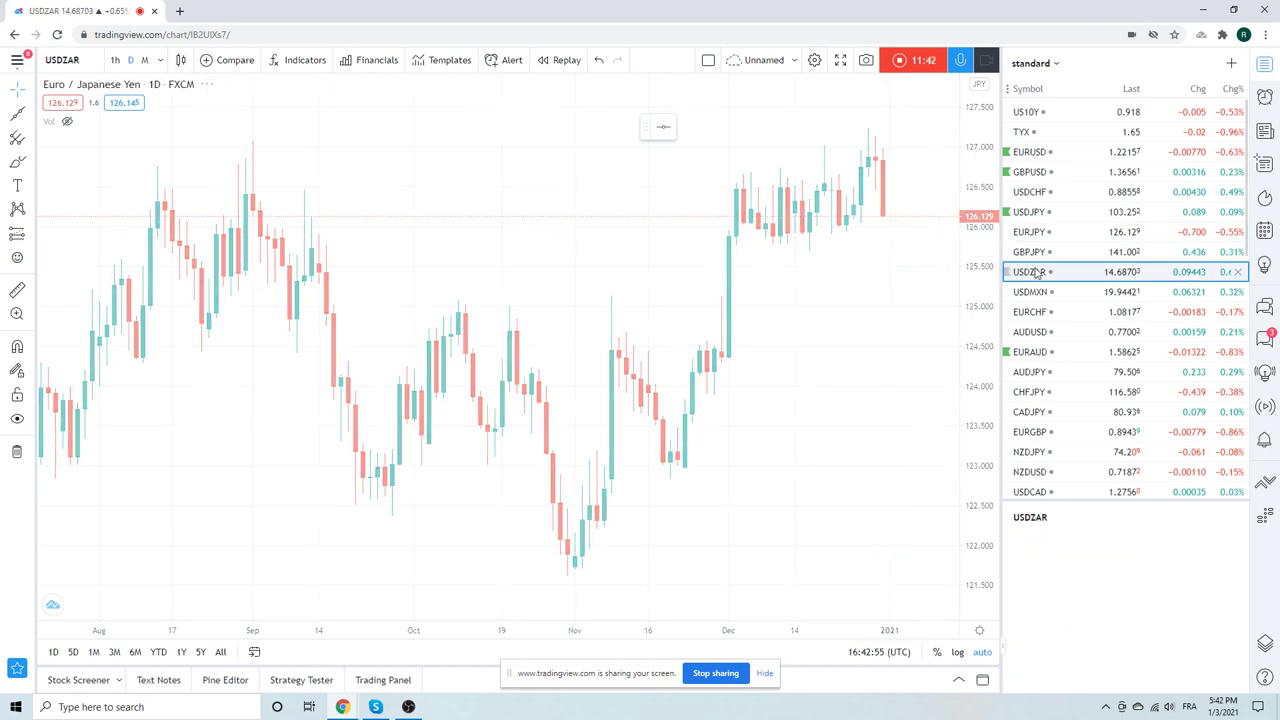
{"action": "scroll", "coordinate": [832, 289], "scroll_direction": "down", "scroll_amount": 4}
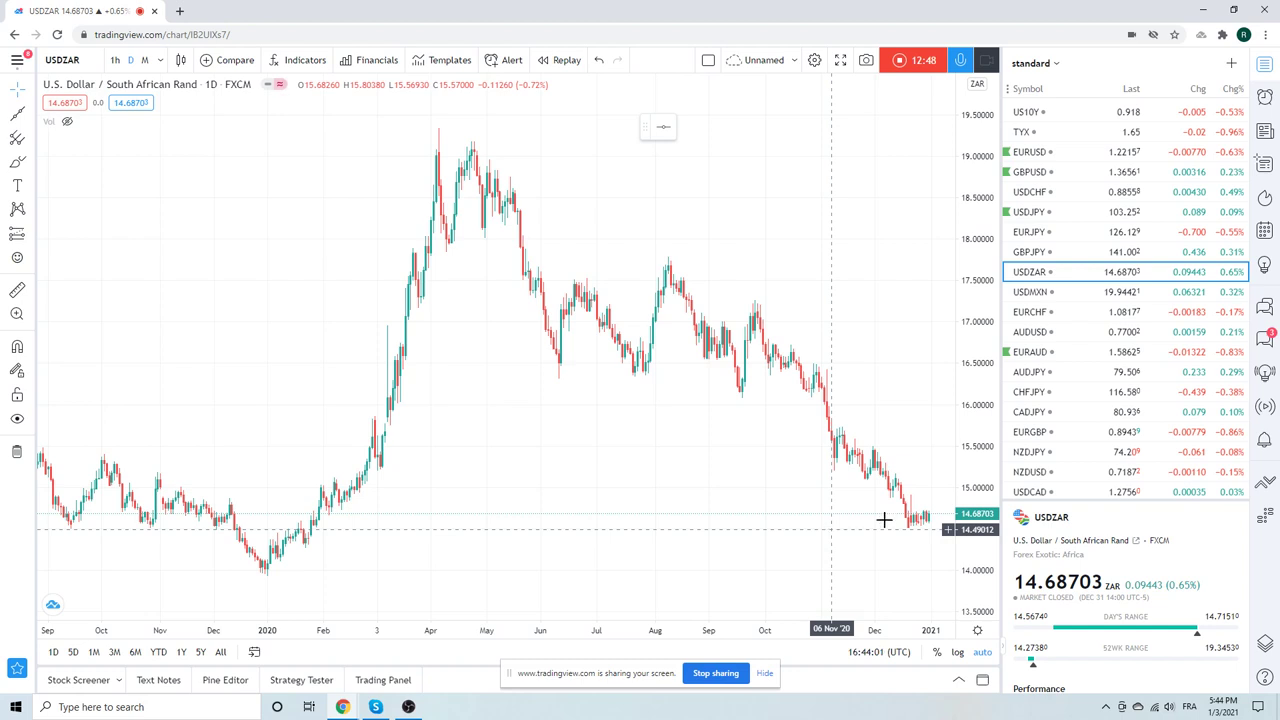
- On the USDMXN chart, draw an extended trendline from the February 2020 low through the October 2020 low
{"action": "left_click", "coordinate": [1032, 292]}
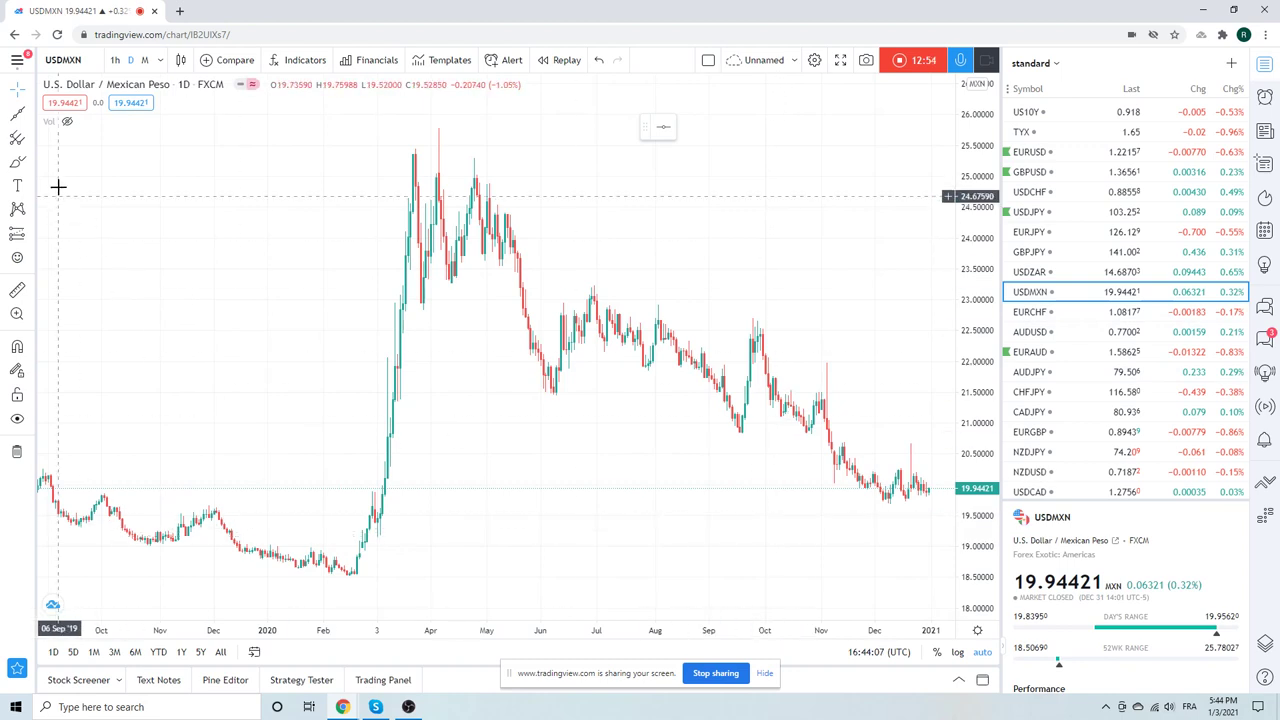
{"action": "left_click", "coordinate": [31, 114]}
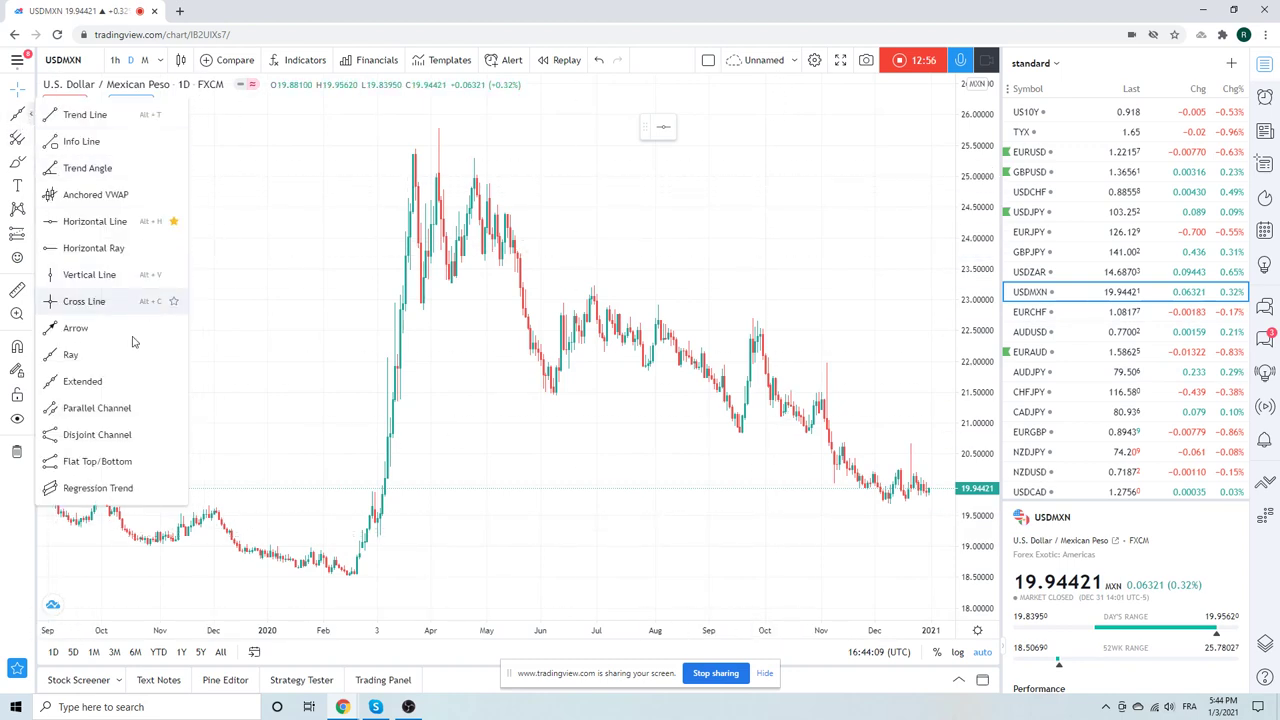
{"action": "left_click", "coordinate": [132, 380]}
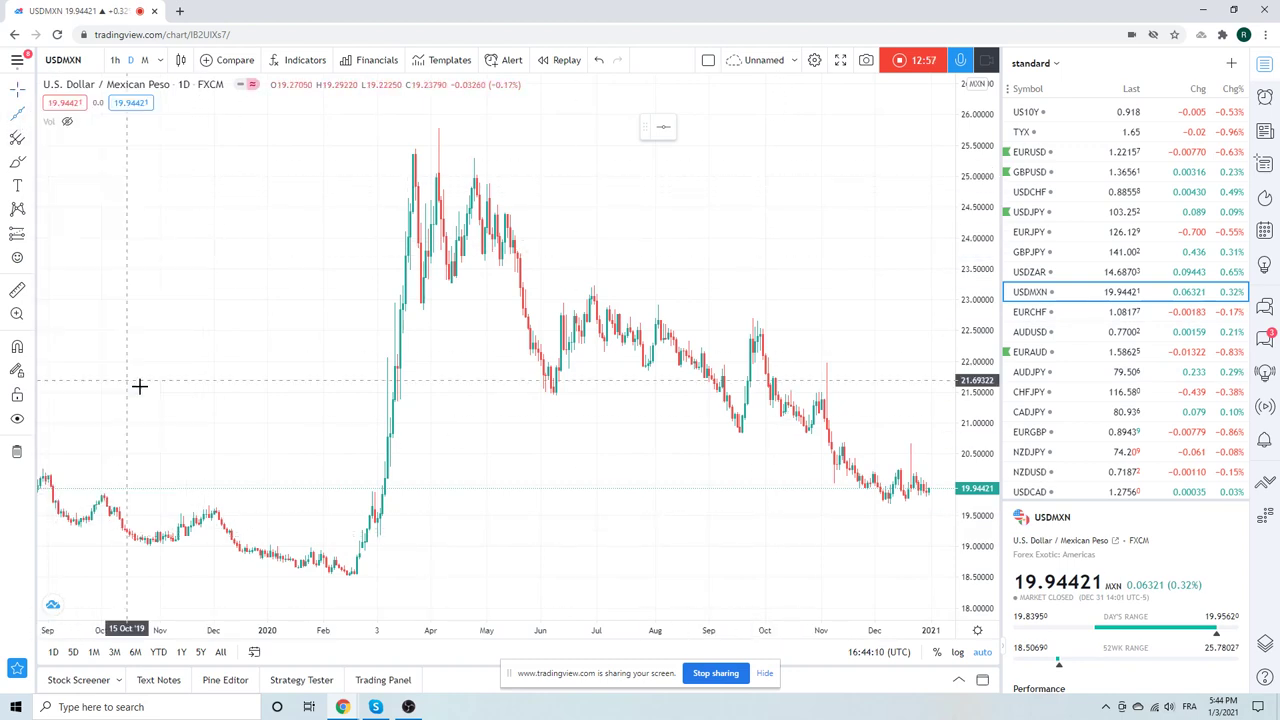
{"action": "left_click", "coordinate": [359, 579]}
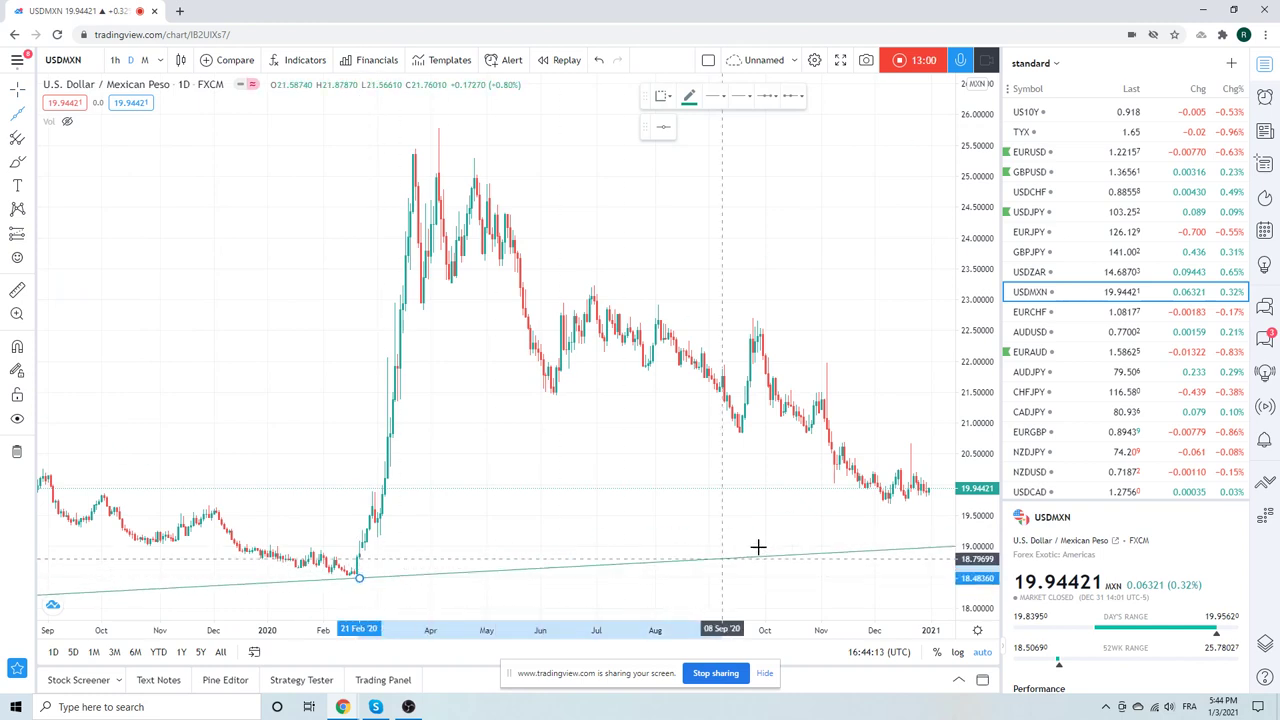
{"action": "left_click", "coordinate": [765, 521]}
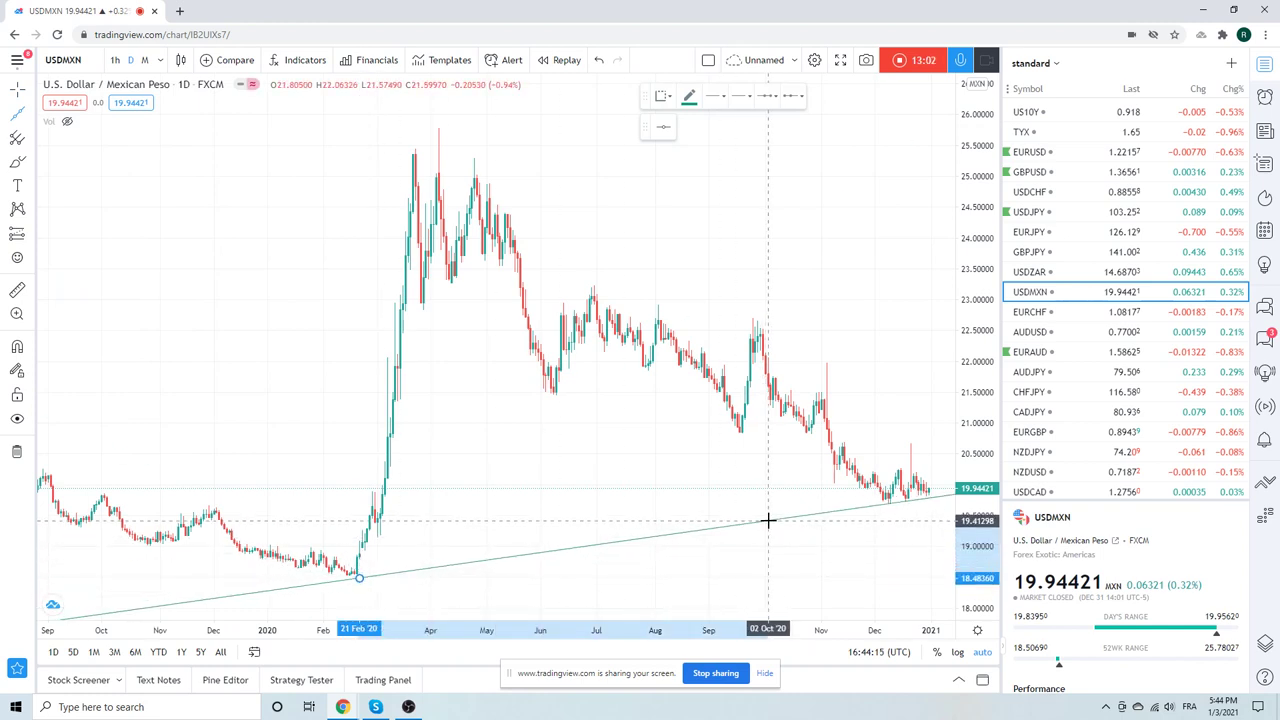
- Switch the chart to AUDUSD from the watchlist
{"action": "scroll", "coordinate": [503, 383], "scroll_direction": "down", "scroll_amount": 2}
{"action": "scroll", "coordinate": [503, 383], "scroll_direction": "down", "scroll_amount": 2}
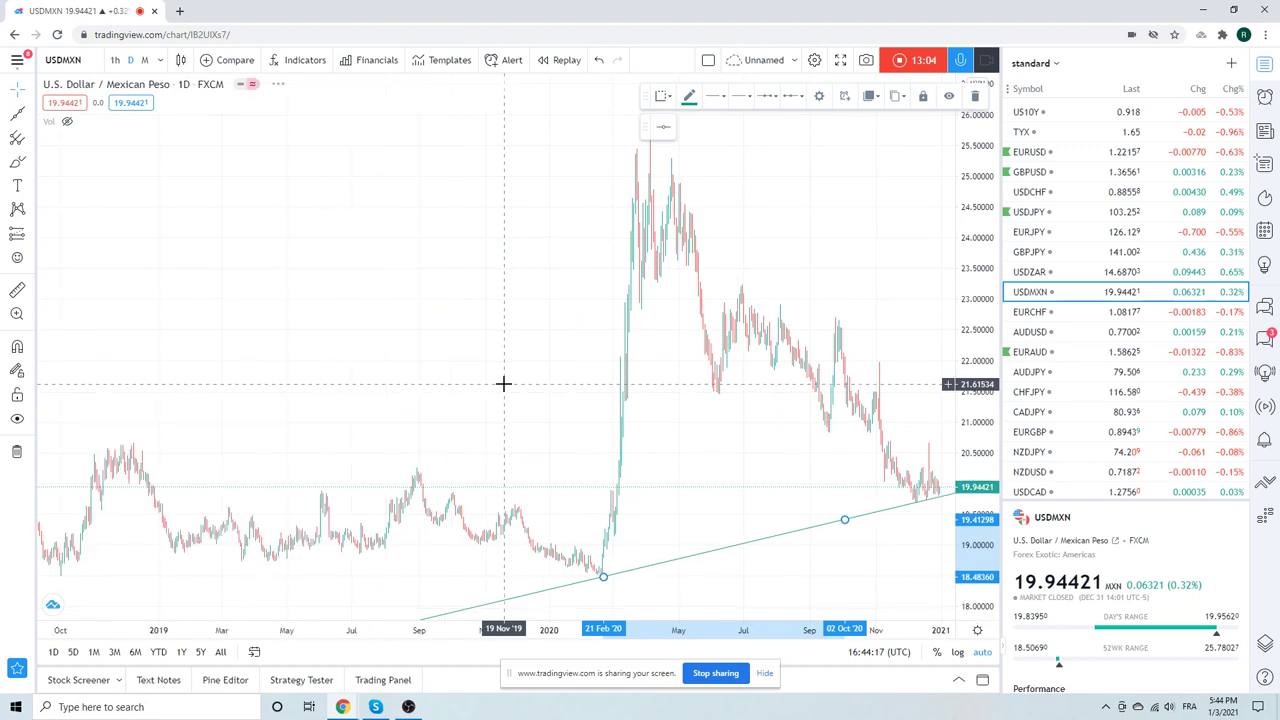
{"action": "scroll", "coordinate": [514, 389], "scroll_direction": "up", "scroll_amount": 5}
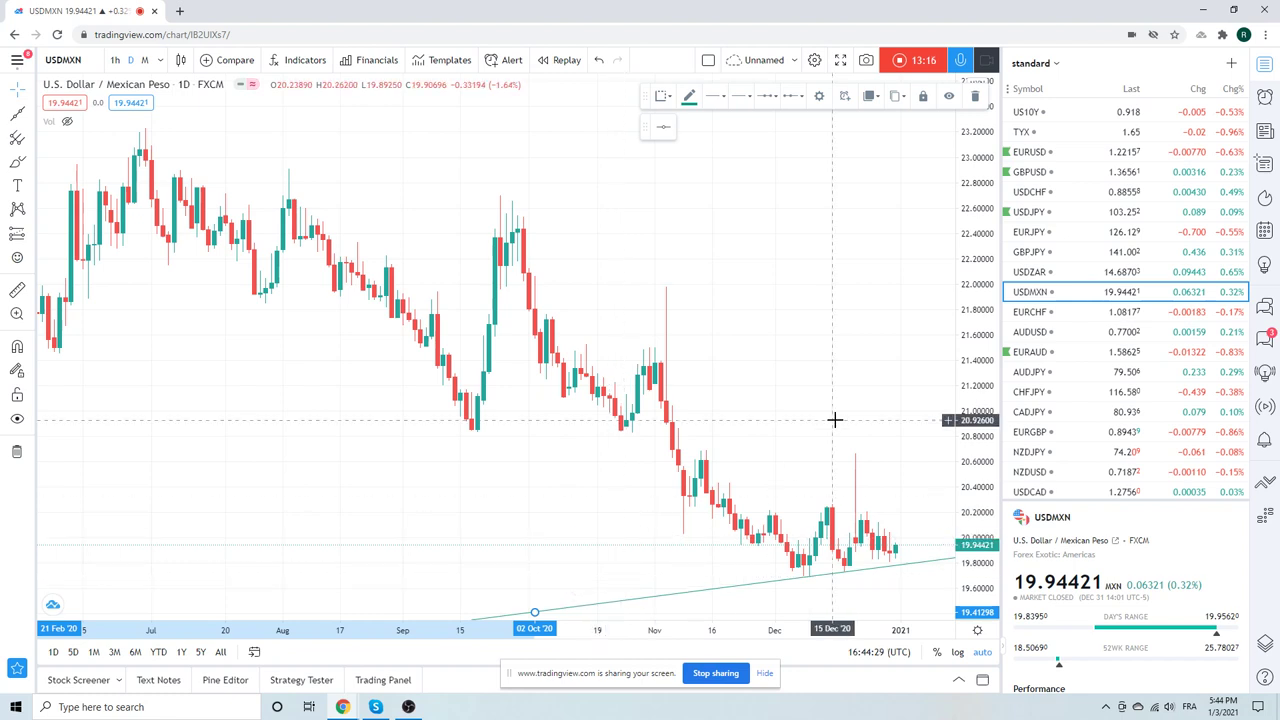
{"action": "left_click", "coordinate": [1035, 332]}
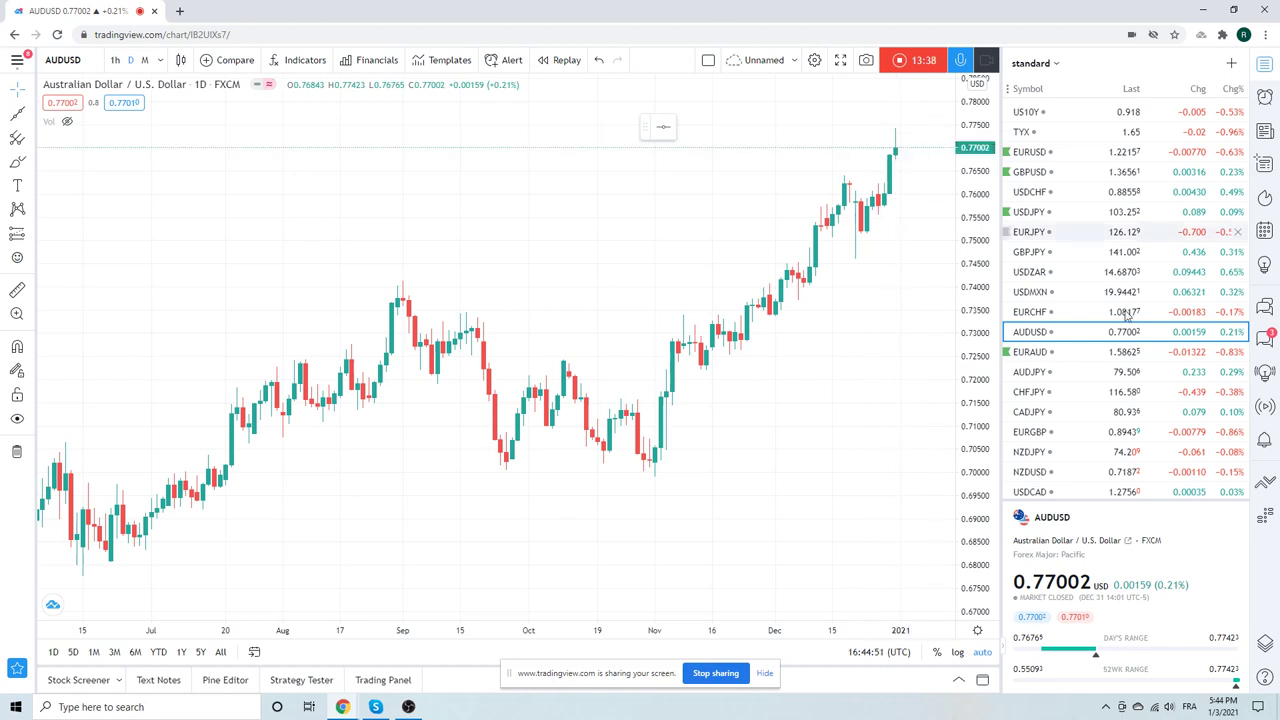
- Load the GC1! COMEX gold daily chart and scroll further down the watchlist
{"action": "scroll", "coordinate": [1070, 330], "scroll_direction": "down", "scroll_amount": 3}
{"action": "left_click", "coordinate": [1075, 438]}
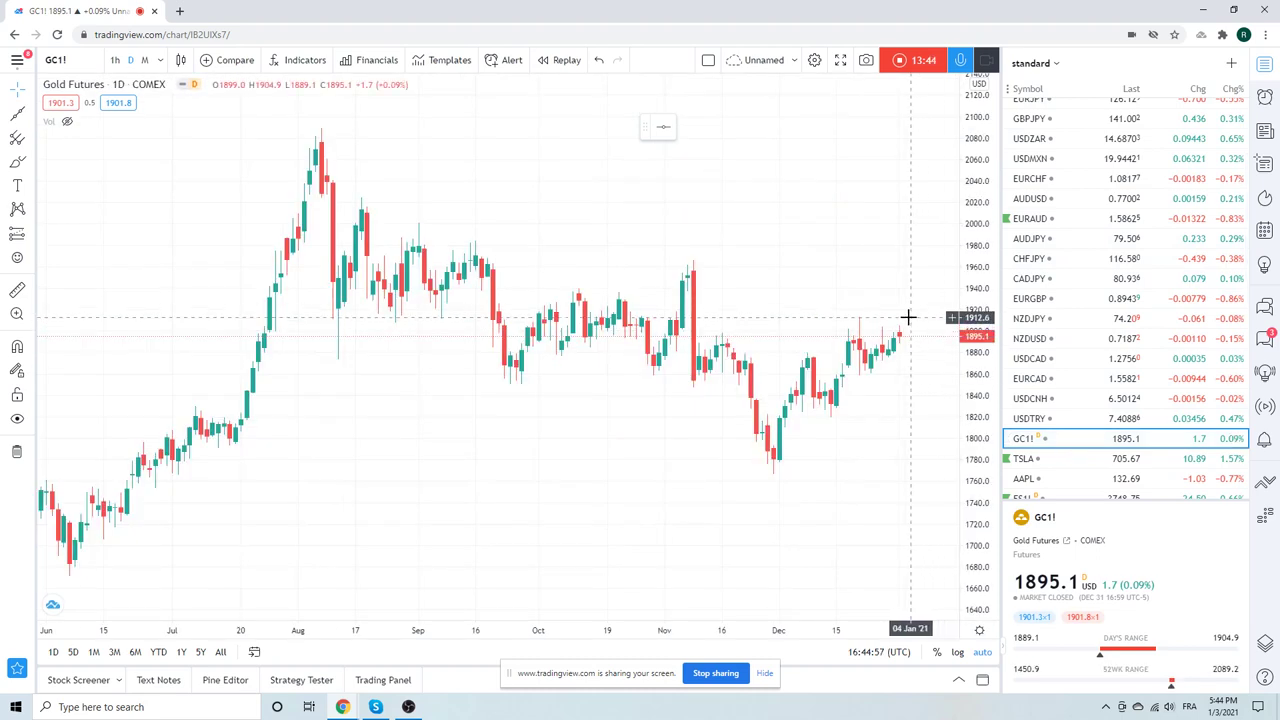
{"action": "scroll", "coordinate": [1087, 314], "scroll_direction": "down", "scroll_amount": 2}
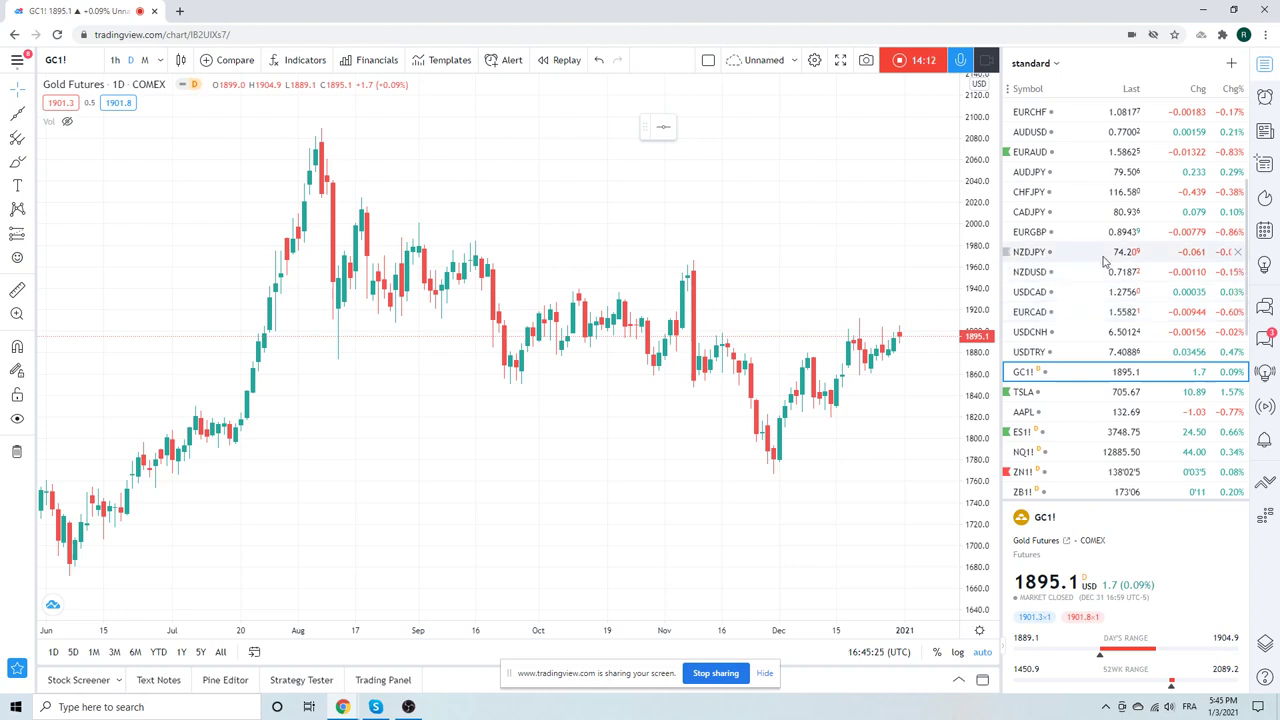
{"action": "scroll", "coordinate": [1105, 262], "scroll_direction": "down", "scroll_amount": 2}
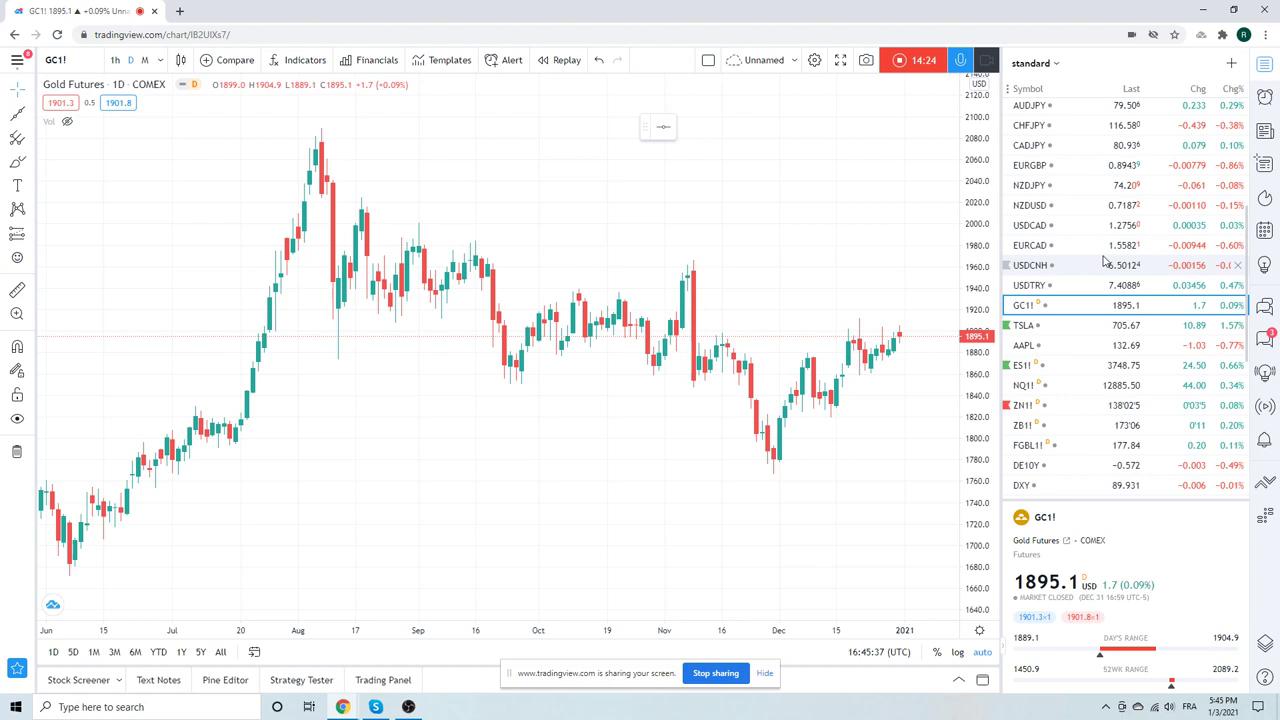
{"action": "scroll", "coordinate": [1104, 262], "scroll_direction": "down", "scroll_amount": 5}
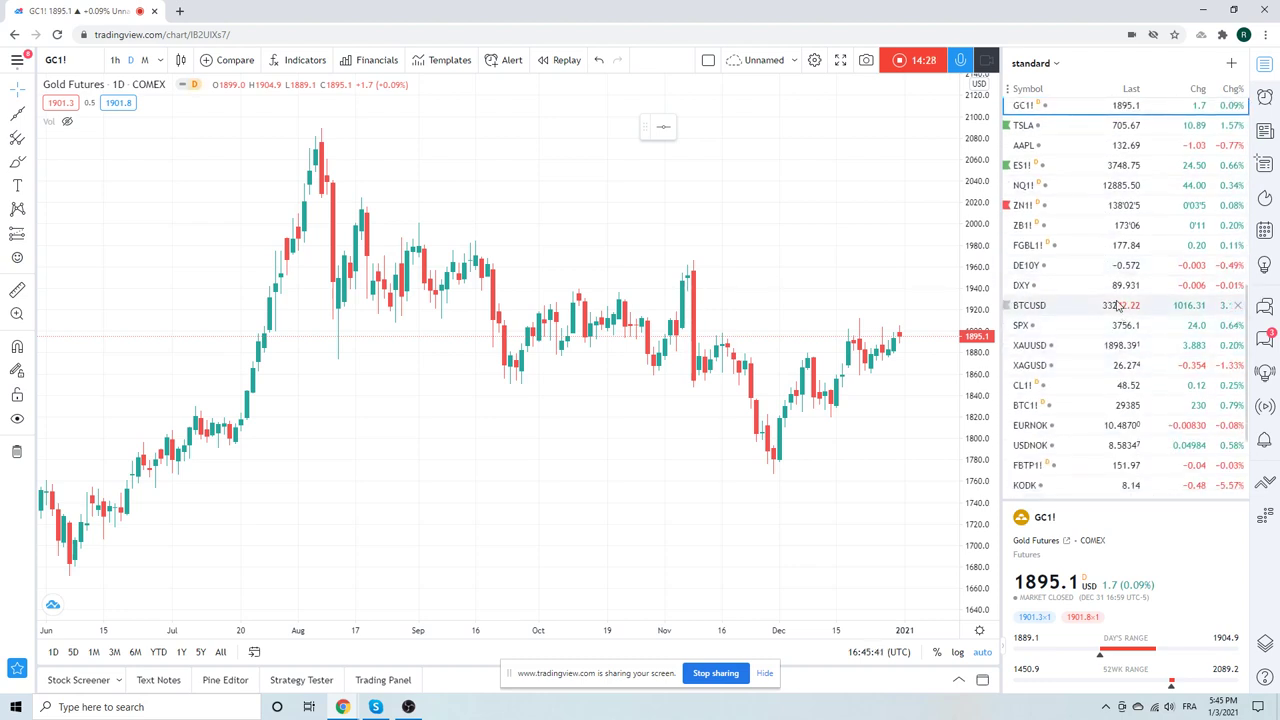
- Glance at BTCUSD, then load the ZB1! CBOT T-Bond Futures daily chart
{"action": "left_click", "coordinate": [1032, 310]}
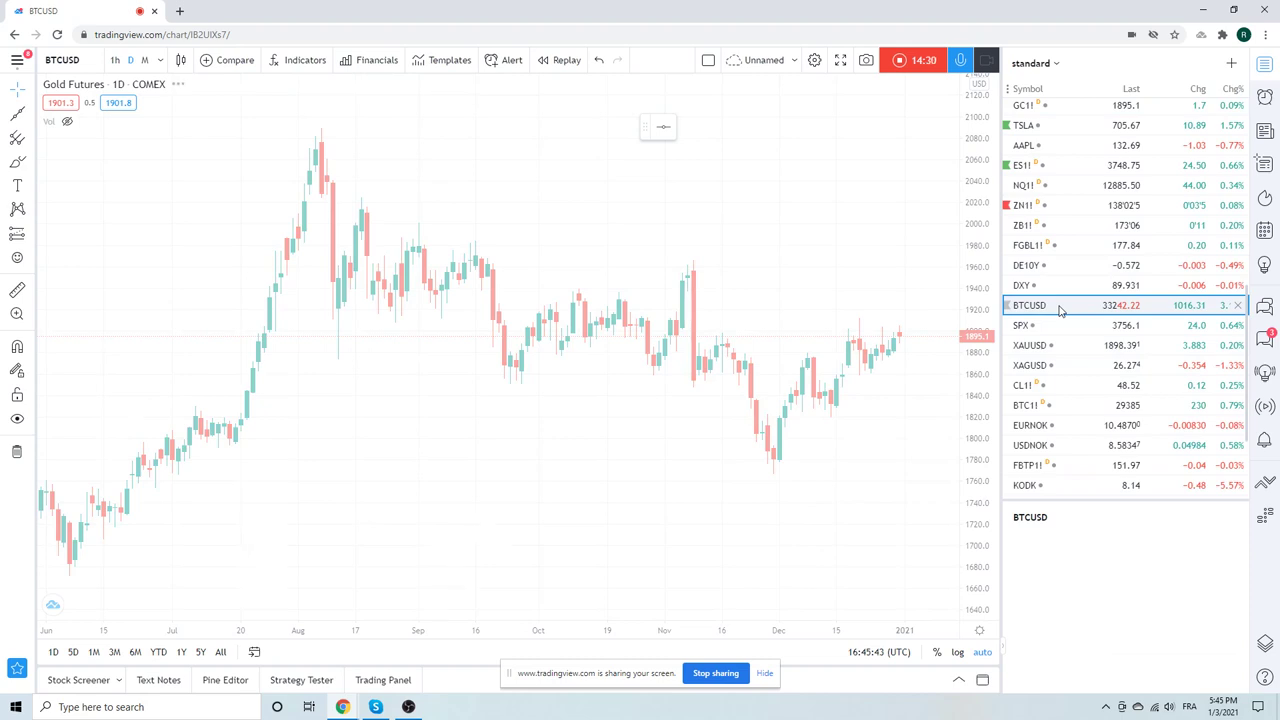
{"action": "scroll", "coordinate": [1110, 334], "scroll_direction": "up", "scroll_amount": 3}
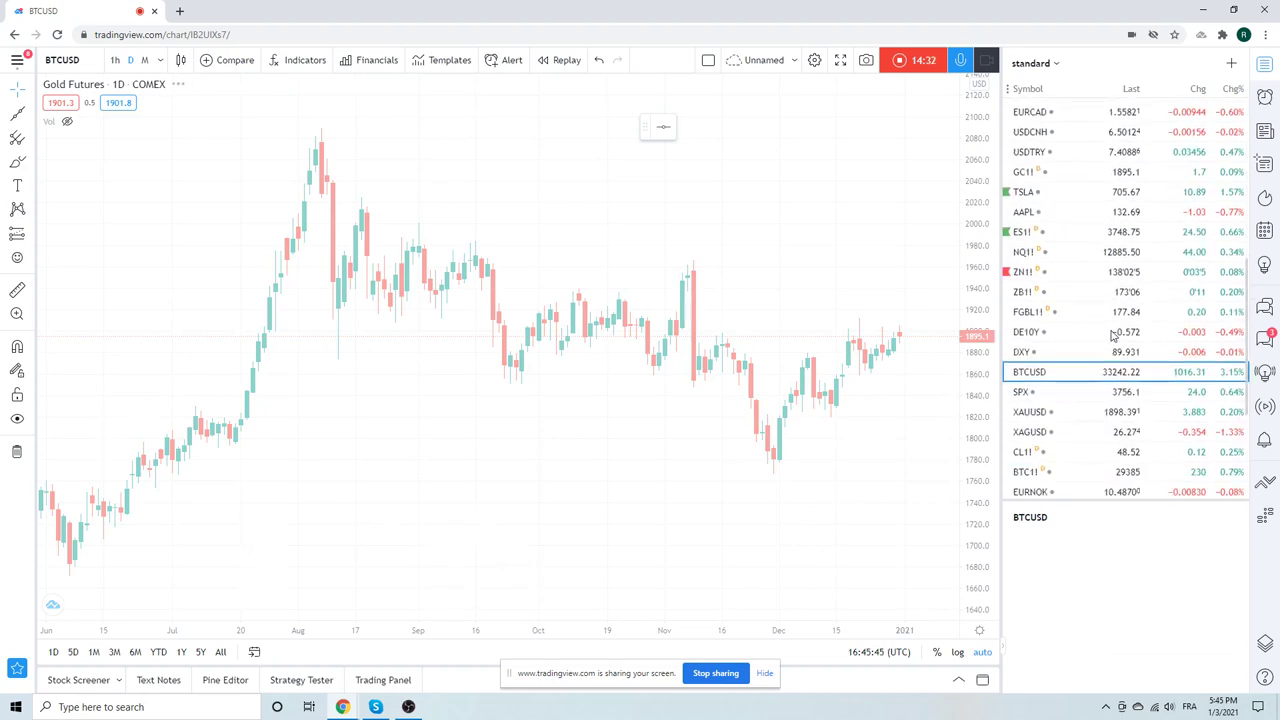
{"action": "left_click", "coordinate": [1055, 292]}
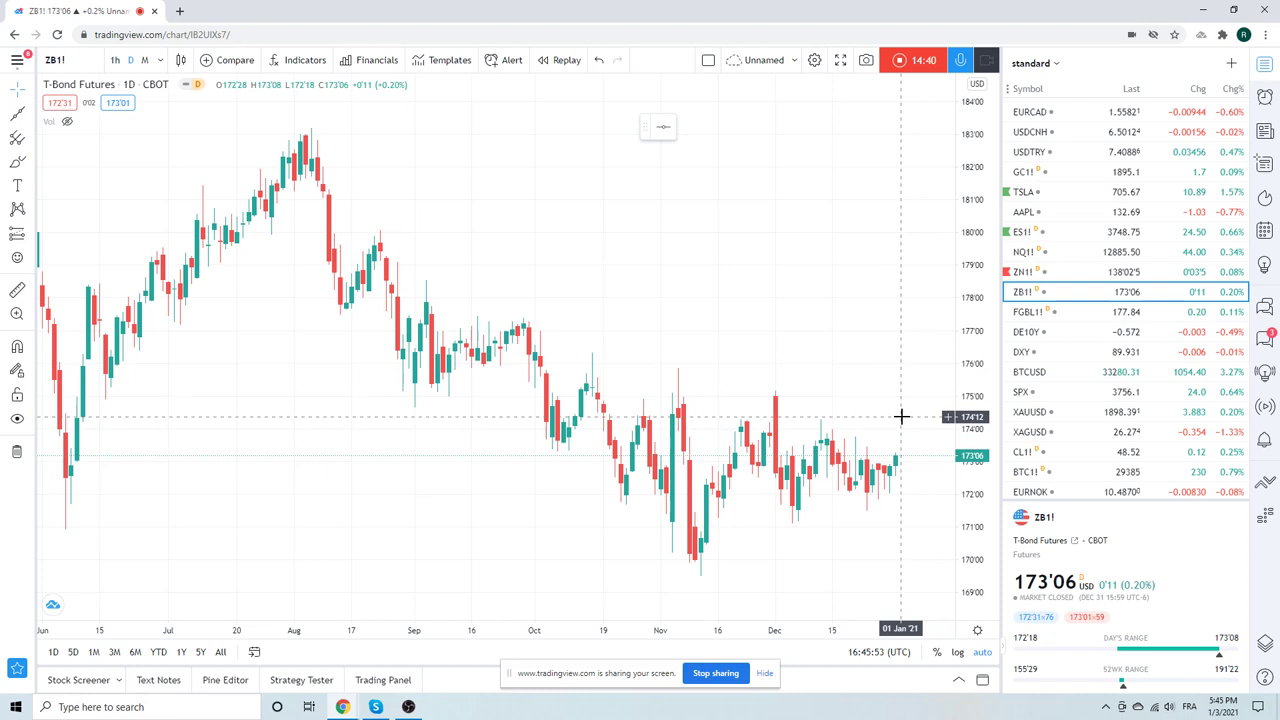
{"action": "scroll", "coordinate": [1126, 312], "scroll_direction": "up", "scroll_amount": 3}
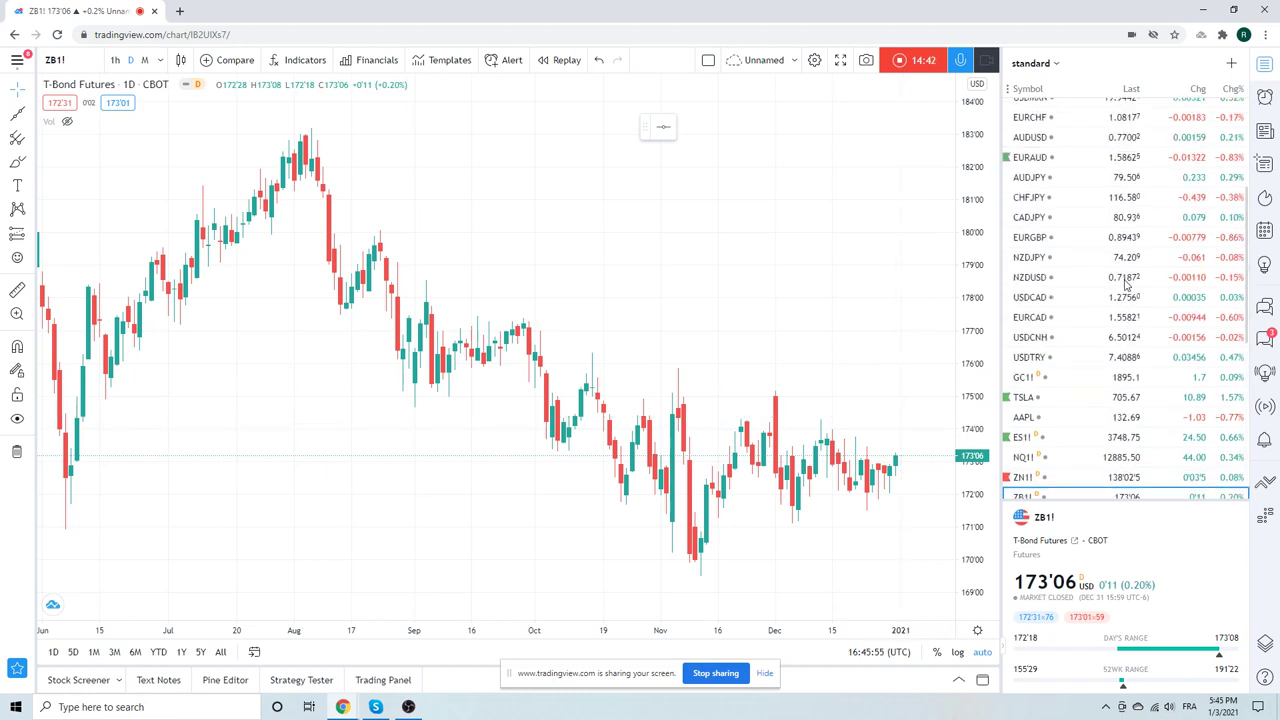
{"action": "scroll", "coordinate": [1126, 312], "scroll_direction": "down", "scroll_amount": 2}
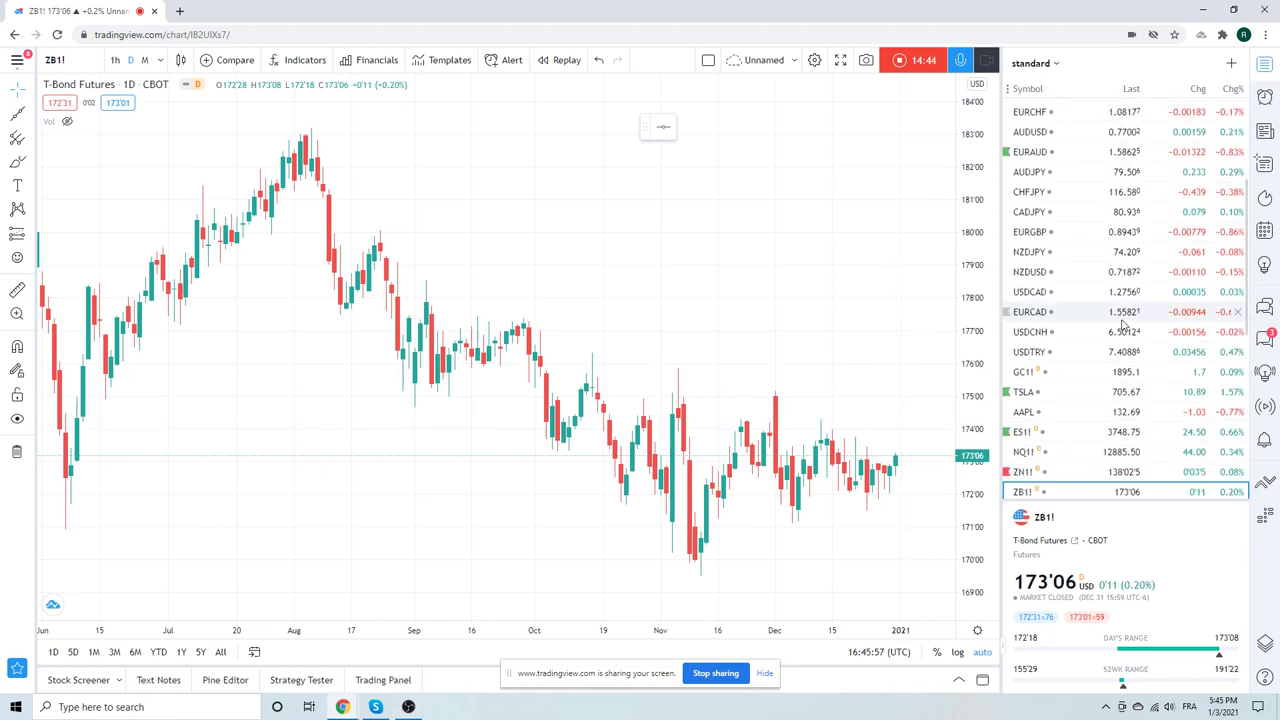